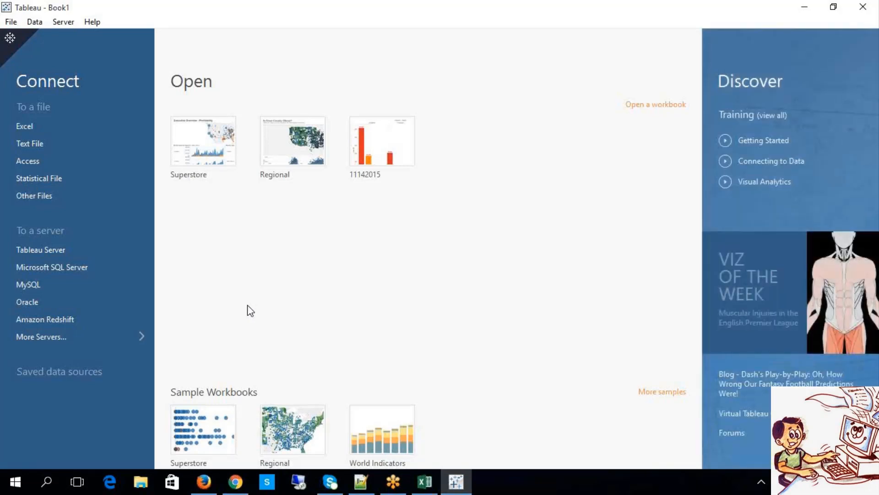
- Open the recent Superstore workbook and create a new blank dashboard in it
click(189, 129)
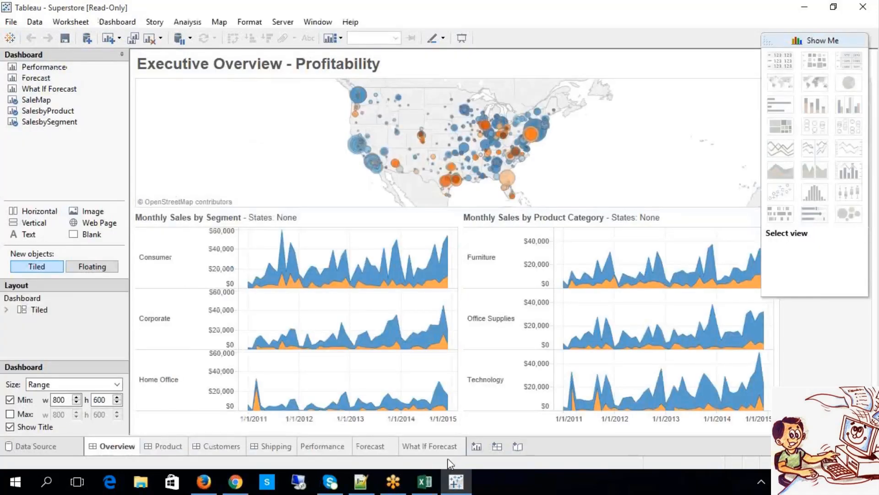
mouse_move(443, 458)
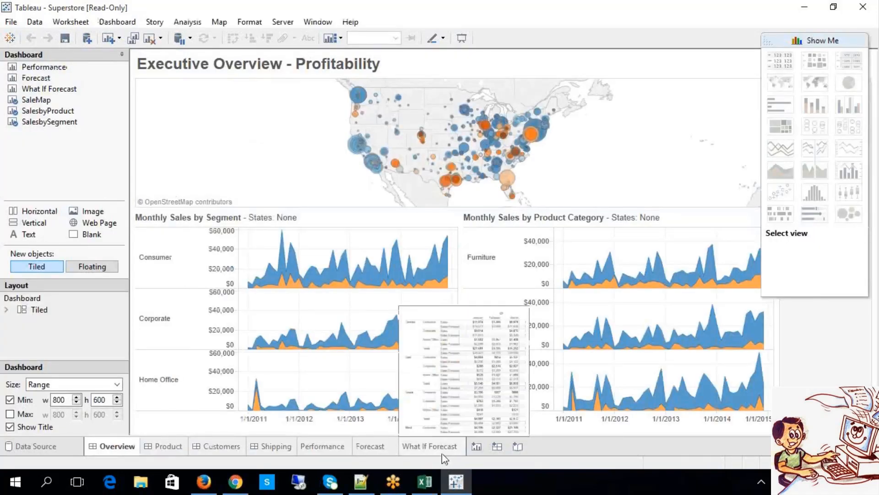
click(497, 446)
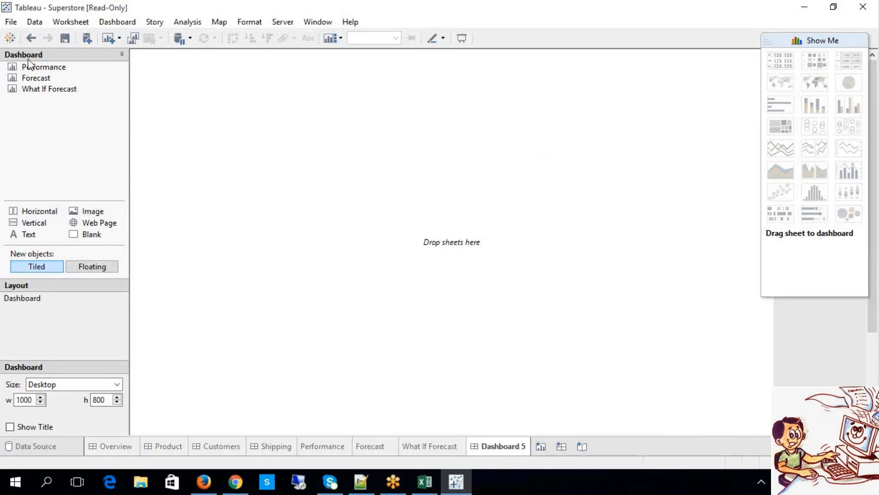
- Add the Forecast sheet to the new dashboard
mouse_move(26, 70)
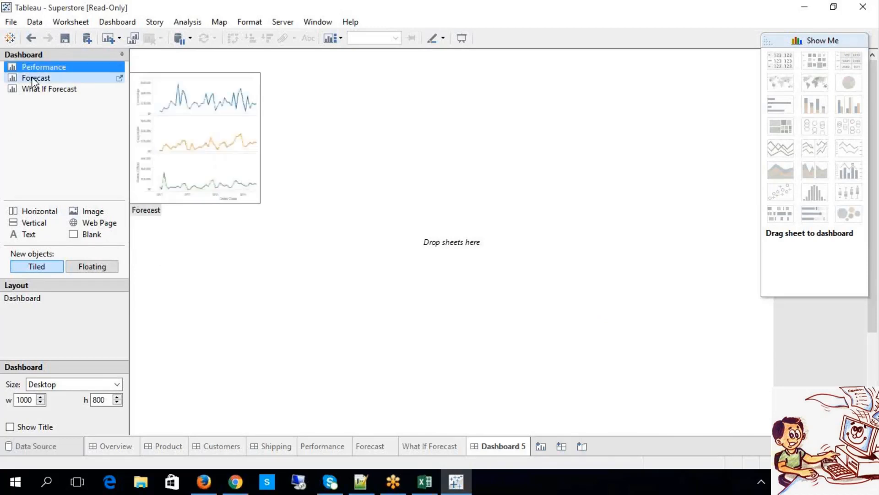
click(33, 80)
right_click(33, 81)
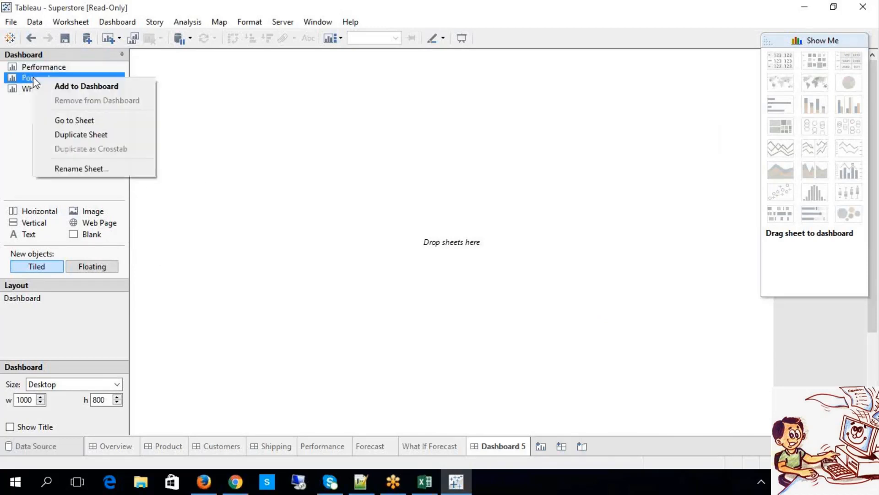
click(50, 86)
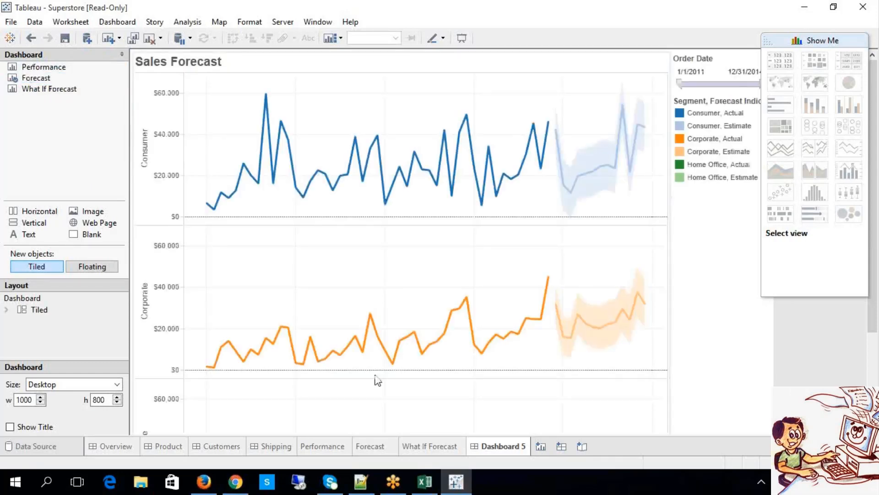
- Collapse the Show Me chart list that covers the dashboard's filter and legend
click(743, 343)
click(856, 301)
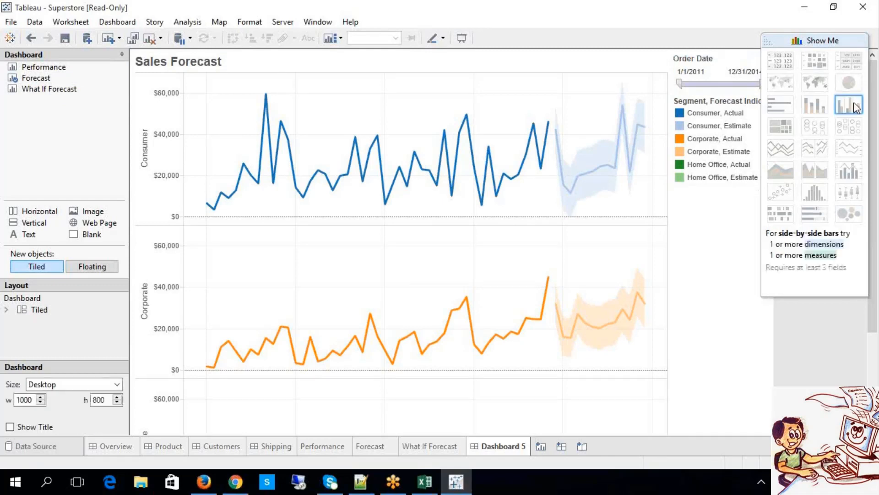
click(858, 40)
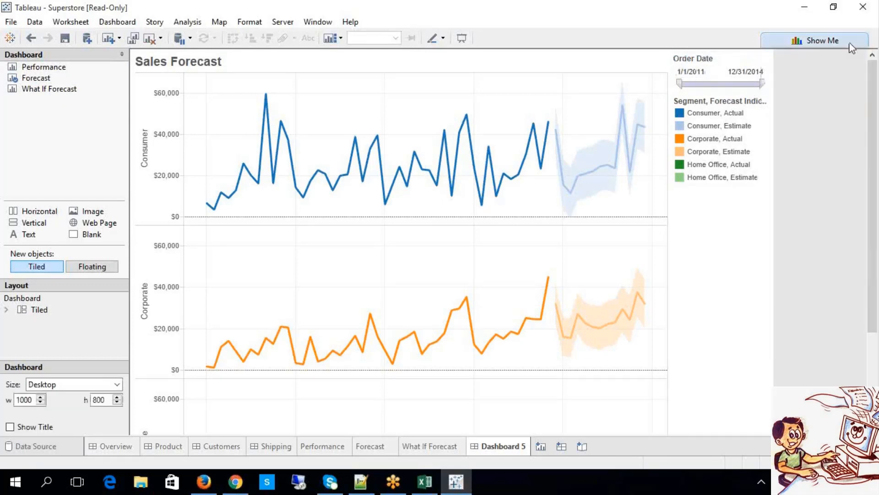
- Remove the Order Date filter and the Segment, Forecast Indicator legend from the dashboard
click(751, 62)
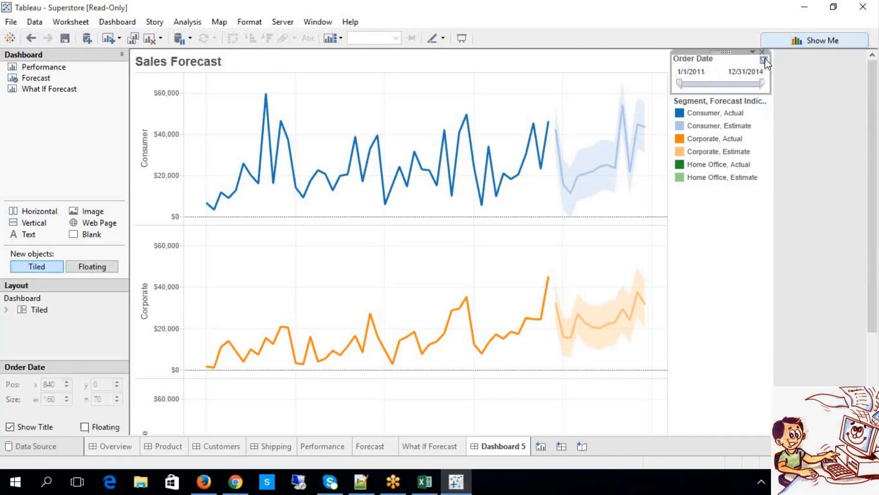
click(764, 57)
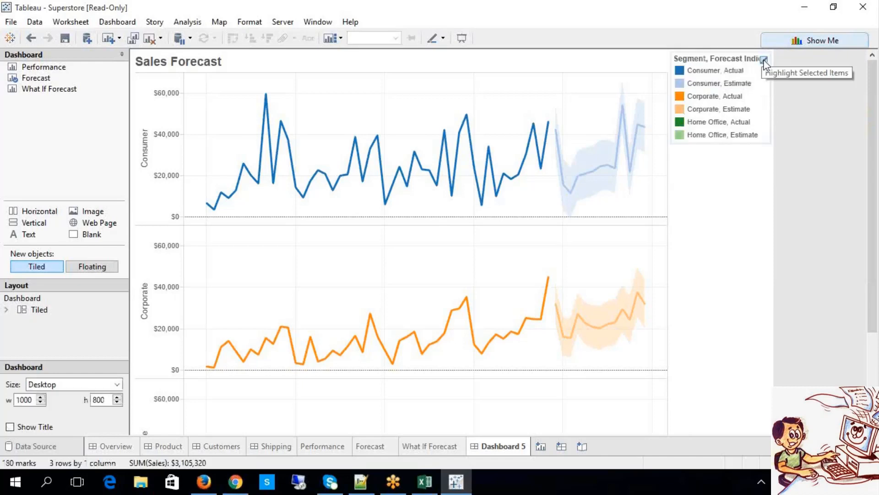
click(763, 55)
click(762, 54)
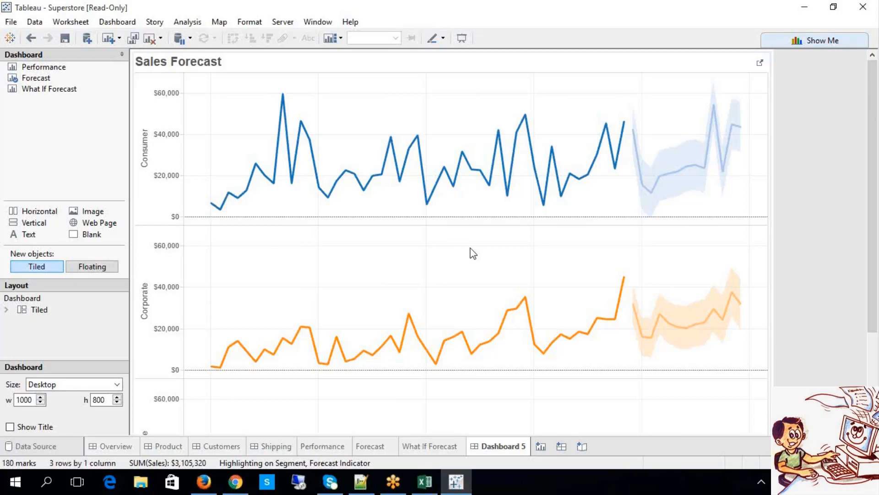
click(177, 163)
right_click(177, 163)
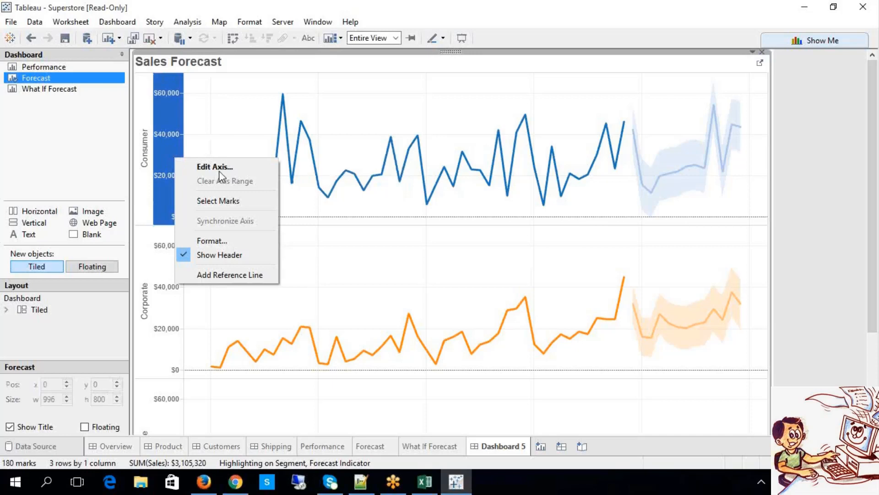
click(791, 80)
right_click(740, 69)
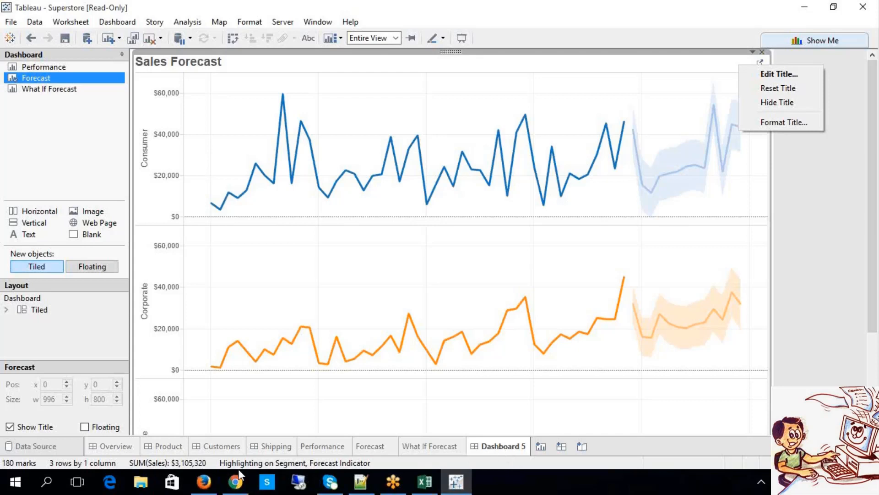
- On the Forecast worksheet, show a quick filter for the Segment field
click(362, 451)
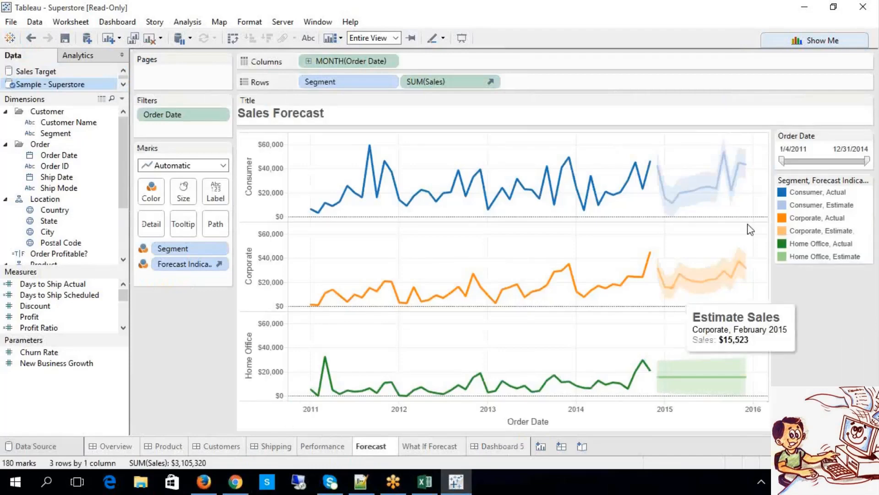
right_click(812, 122)
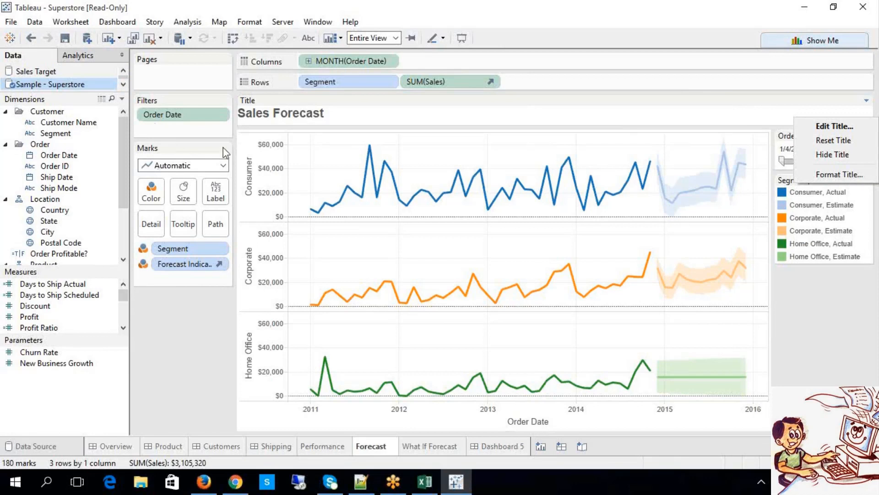
click(179, 117)
right_click(179, 118)
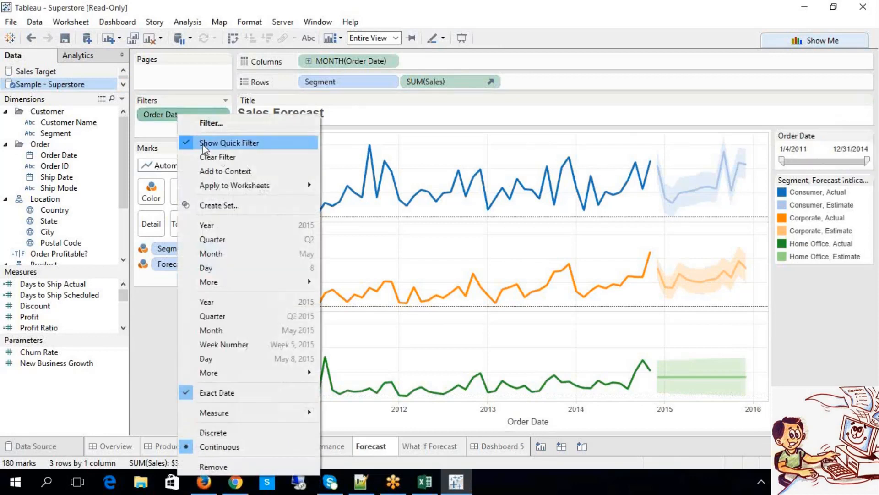
click(145, 331)
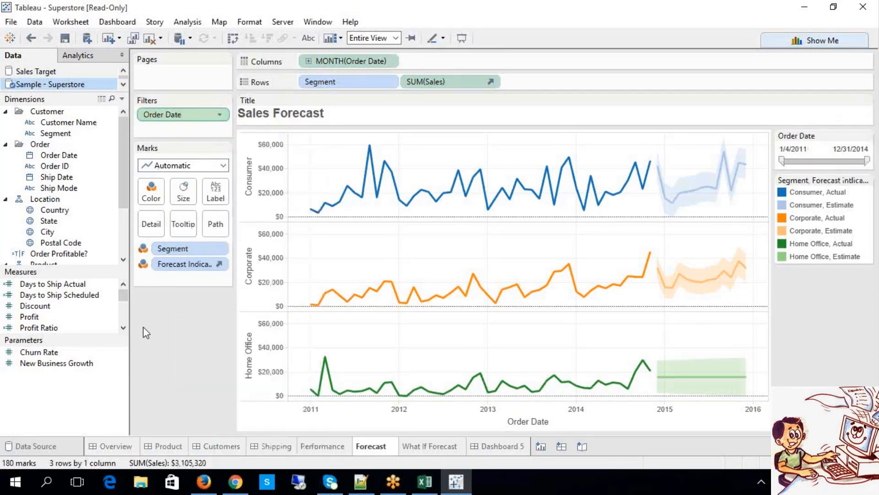
right_click(183, 251)
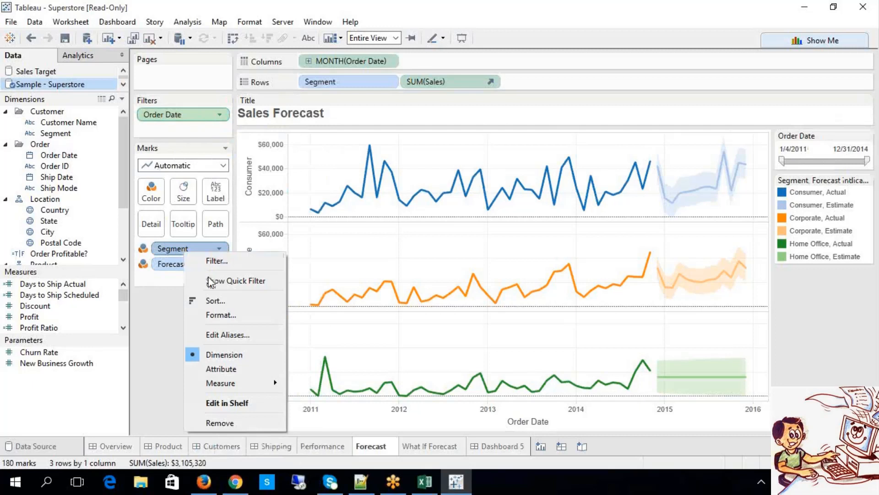
click(209, 279)
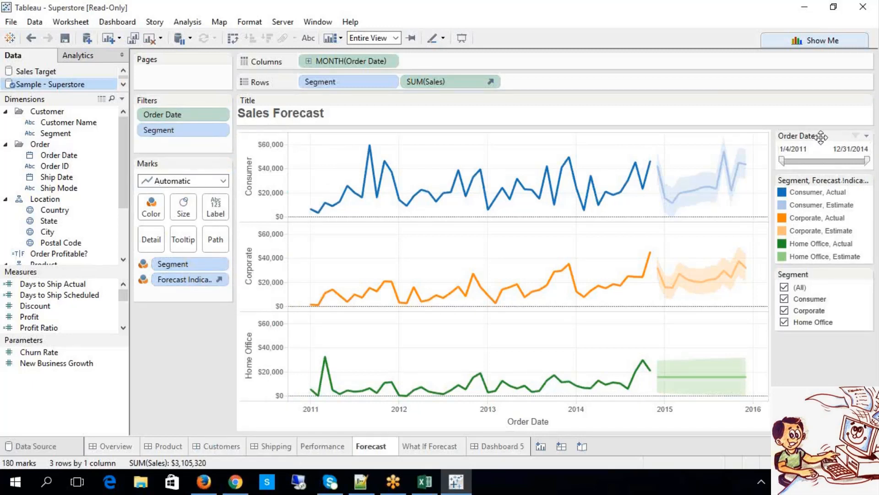
- Return to Dashboard 5 and examine the options available for the Sales Forecast view, its title, its Consumer header and the Forecast sheet
click(483, 449)
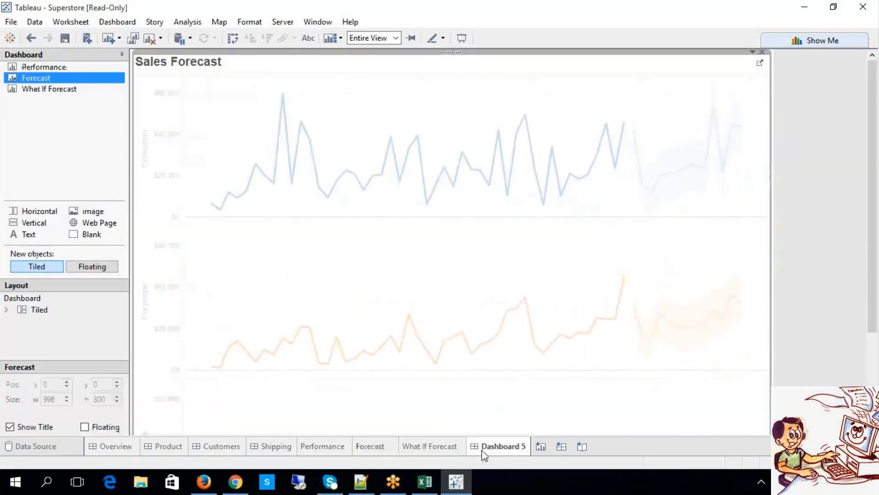
right_click(228, 123)
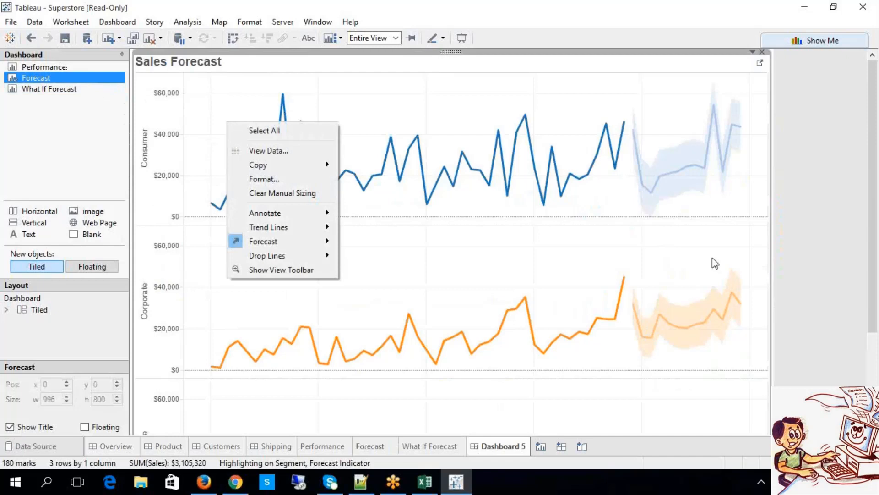
click(752, 52)
click(800, 45)
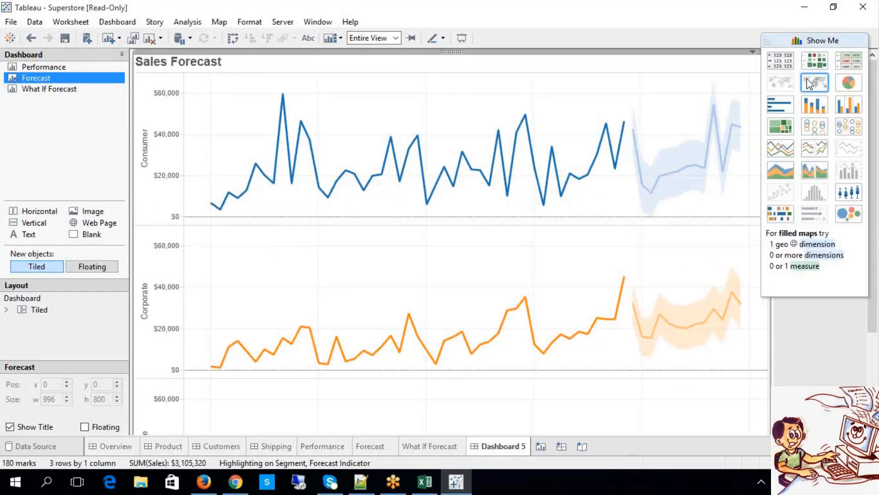
click(795, 362)
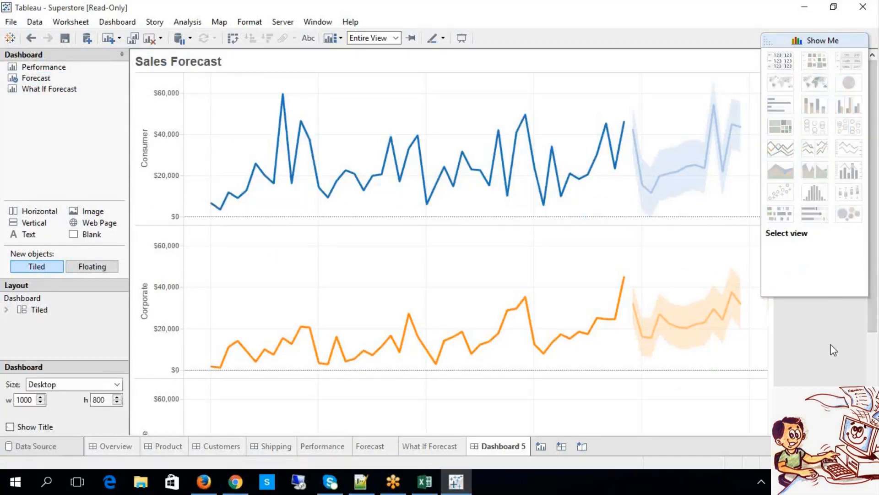
click(804, 43)
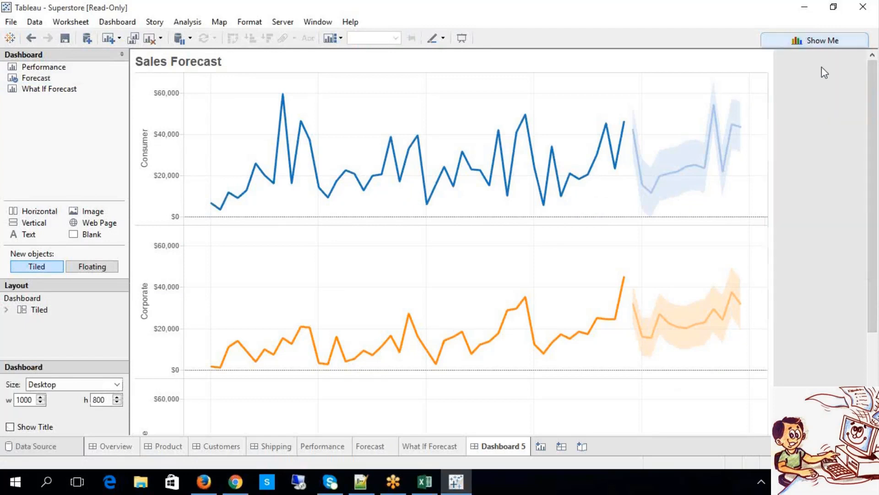
right_click(754, 65)
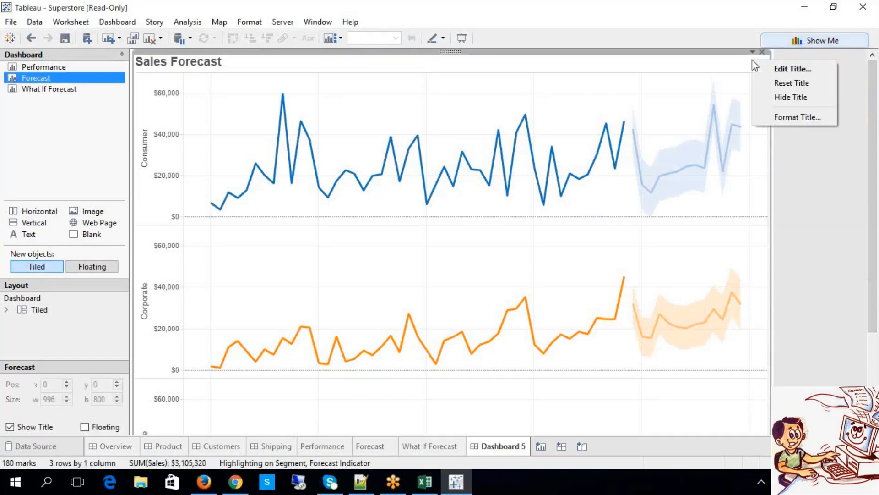
click(689, 148)
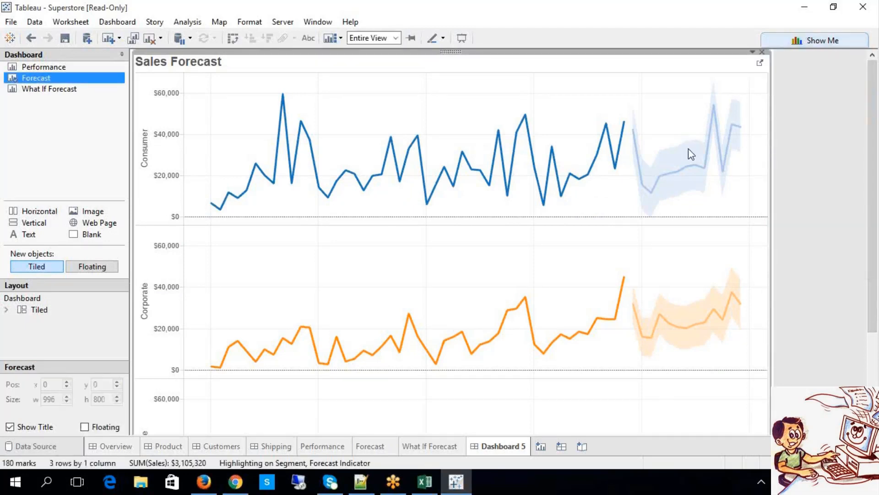
right_click(688, 149)
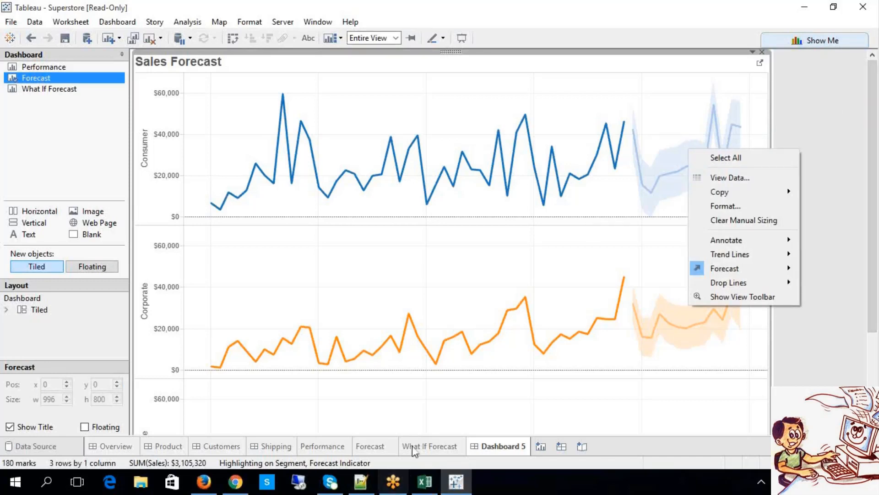
right_click(428, 426)
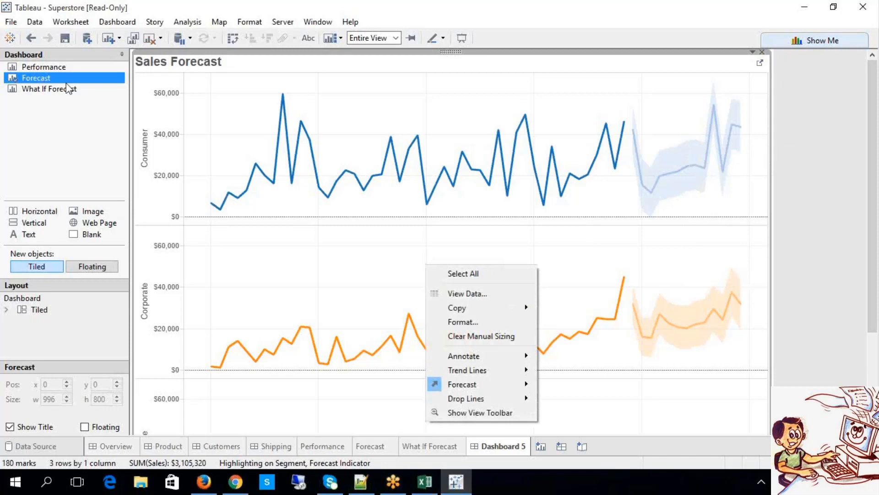
click(146, 153)
right_click(146, 155)
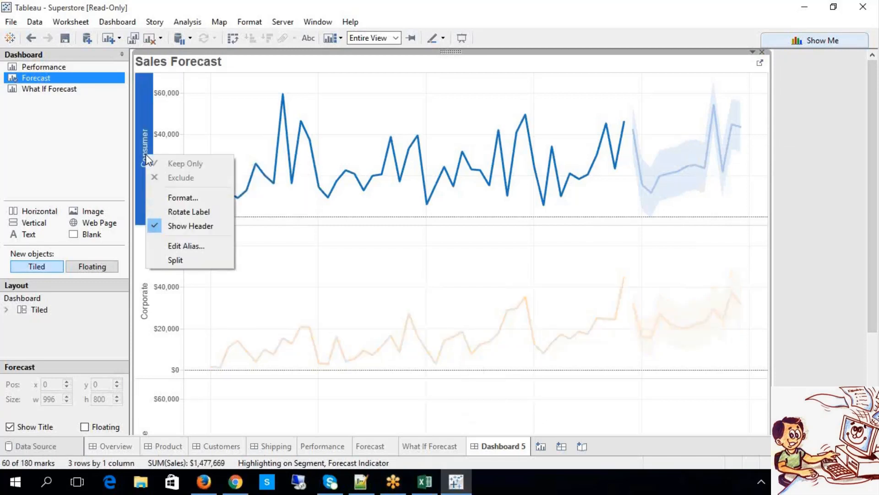
right_click(64, 85)
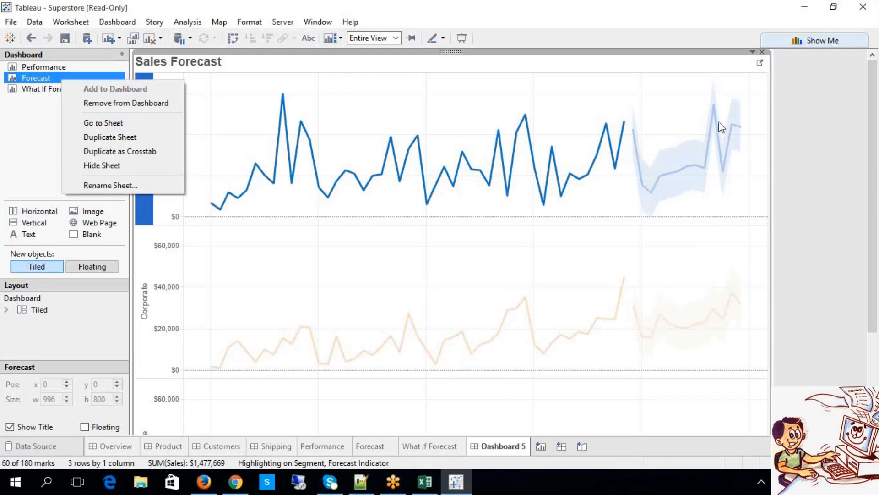
- Close the Superstore workbook without saving its changes
click(873, 17)
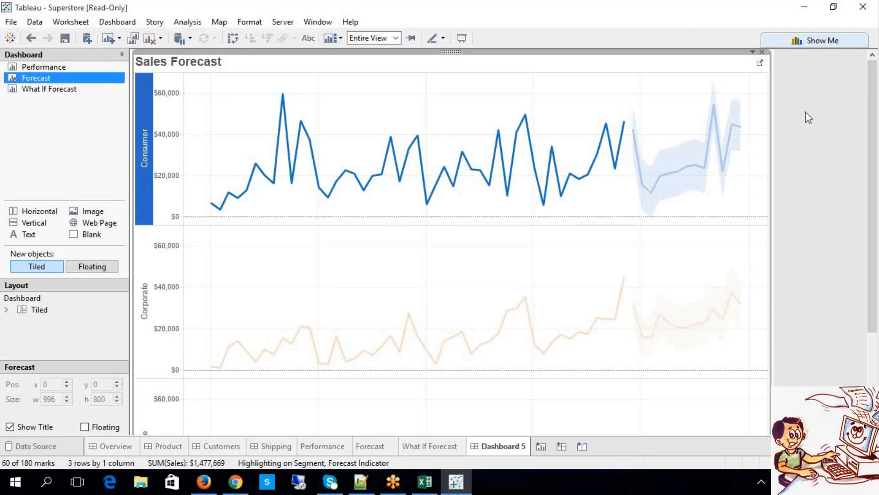
click(862, 6)
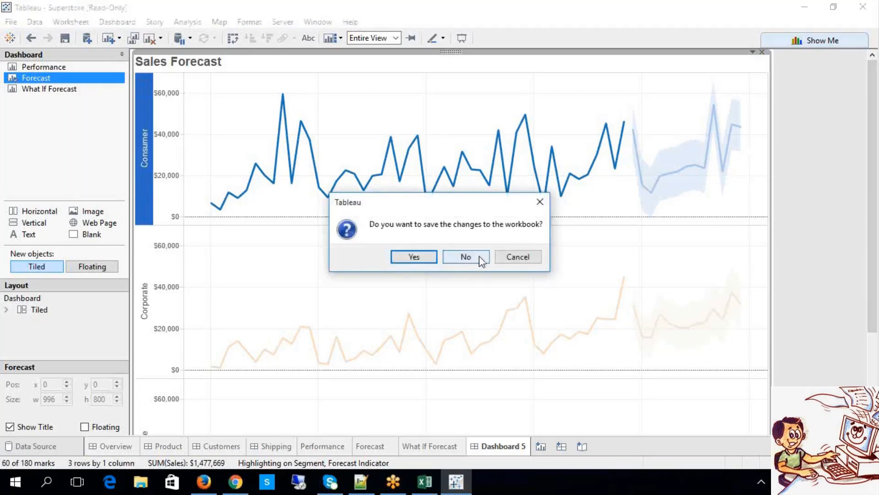
click(466, 257)
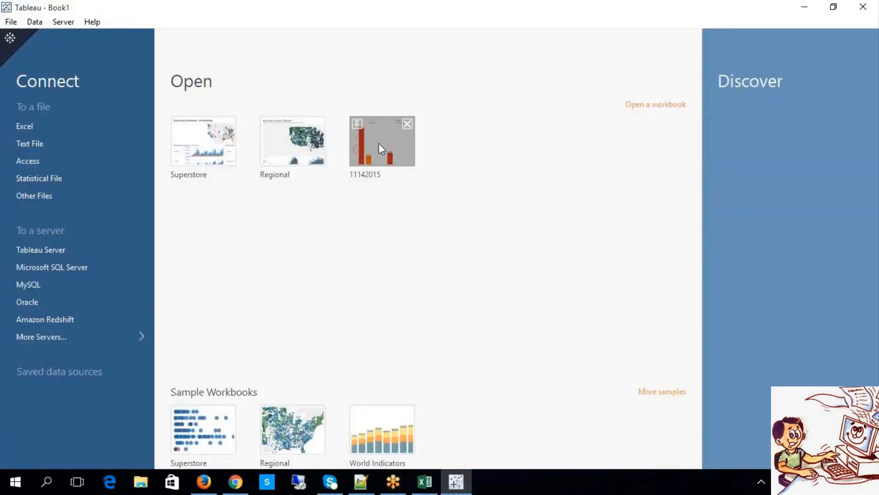
- Open the 11142015 workbook and add a Segment filter to the SAMPLE sheet with Consumer, Corporate and Home Office all selected
click(378, 143)
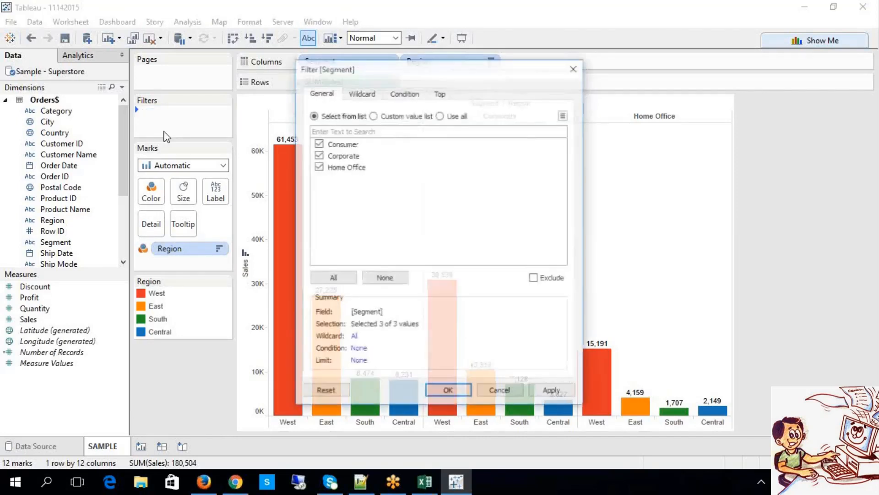
click(448, 391)
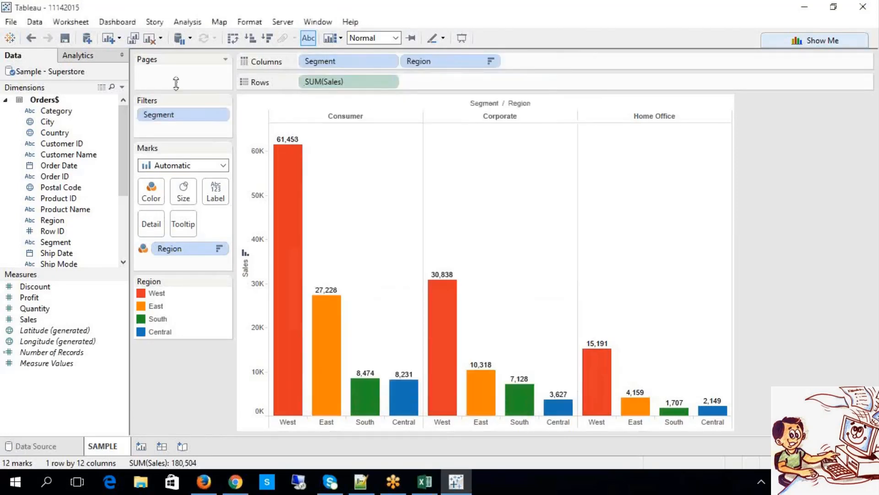
- Add a Region filter with Central, East, South and West all selected, and show quick filters for both Segment and Region
right_click(182, 117)
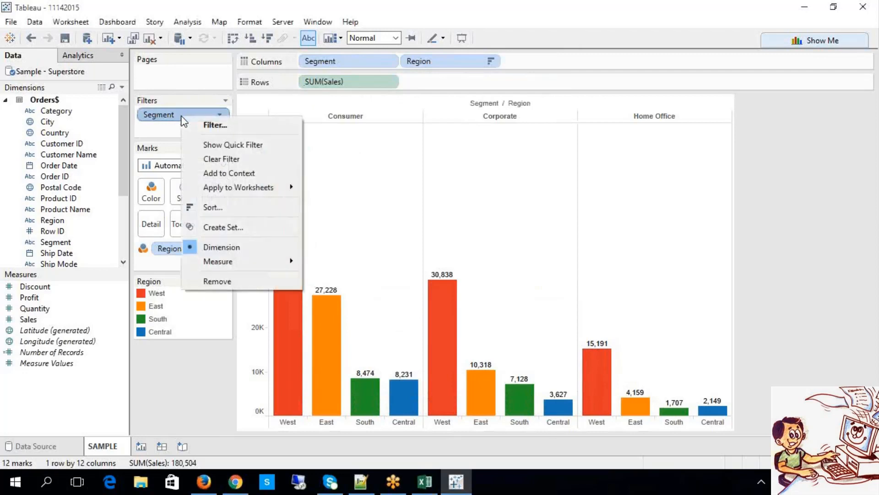
click(202, 146)
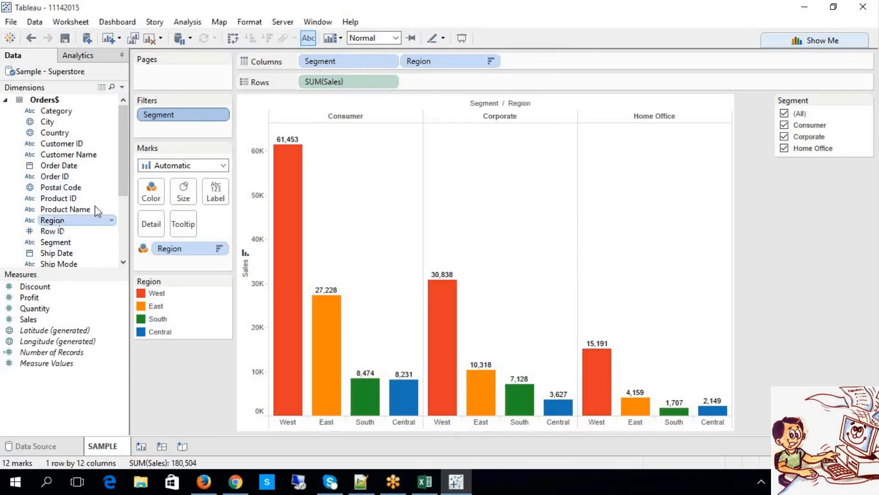
drag(83, 220, 158, 136)
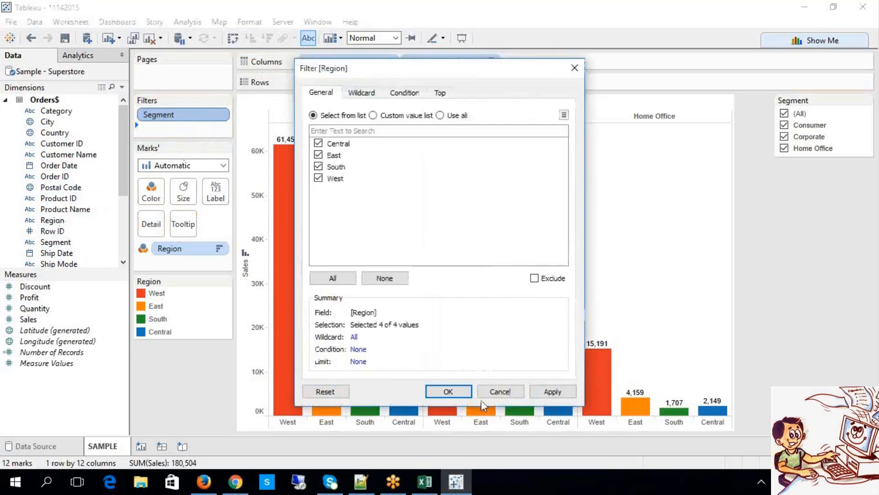
click(451, 391)
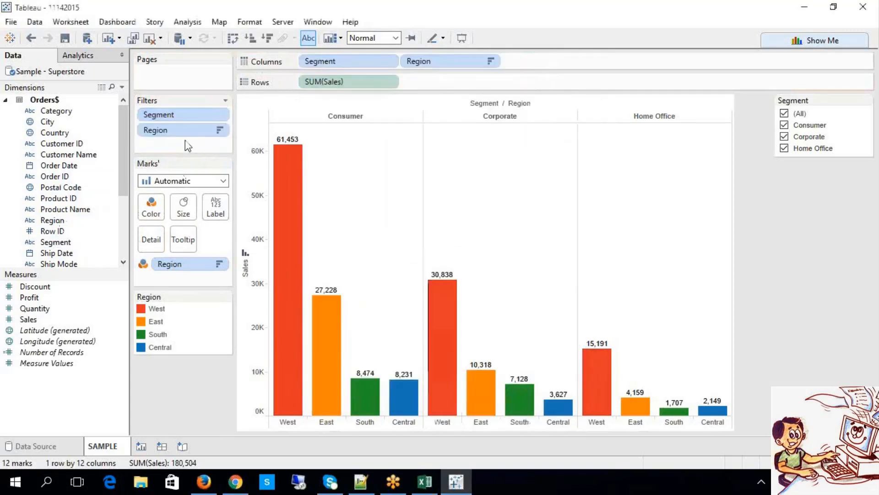
right_click(180, 131)
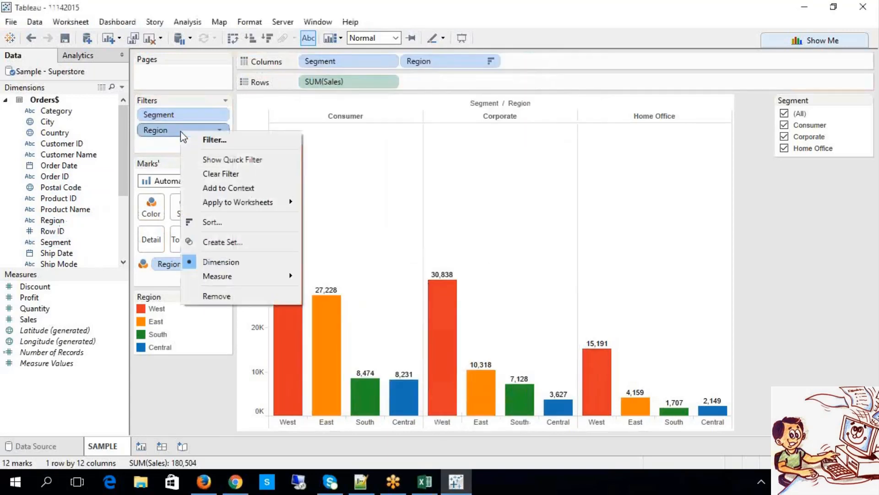
click(208, 161)
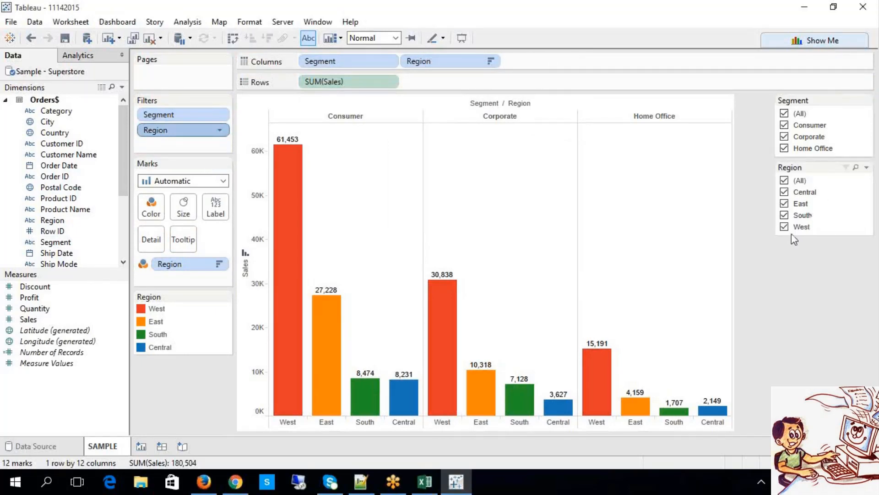
- Create a new dashboard and rename it DB
click(161, 446)
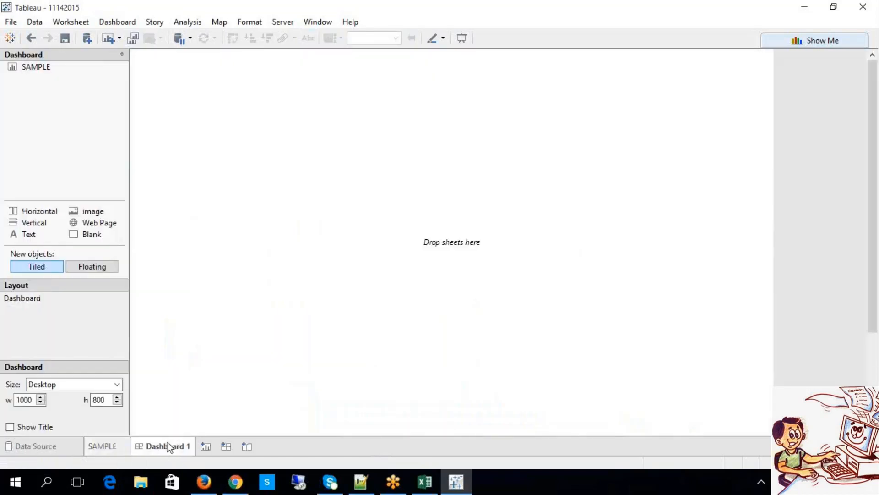
right_click(170, 447)
click(212, 281)
text(DB)
key(Return)
- Add the SAMPLE sheet to the DB dashboard and look over the placed chart
click(35, 66)
right_click(35, 66)
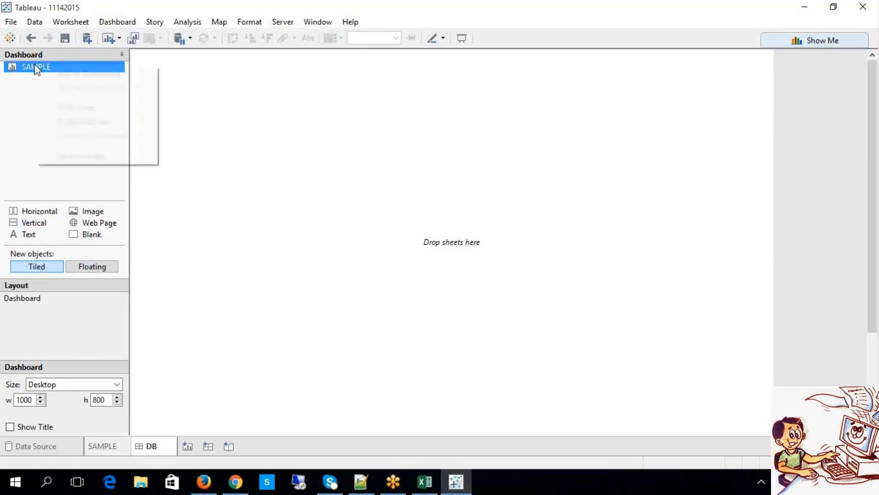
click(51, 76)
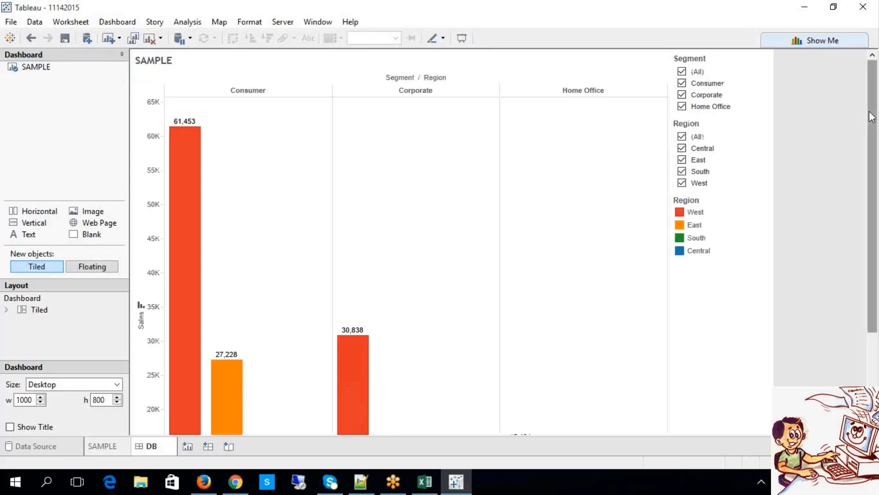
drag(870, 114, 870, 155)
drag(868, 165, 877, 97)
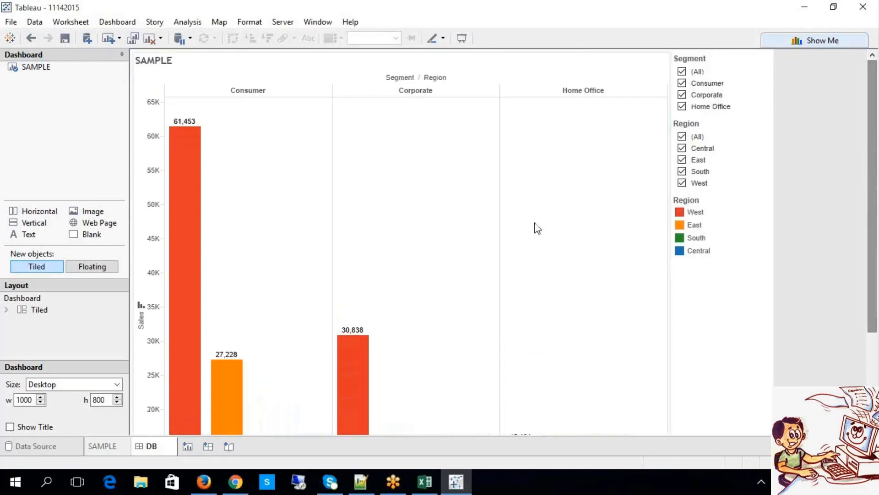
- Exclude Consumer and Home Office in the dashboard's Segment filter so only Corporate stays selected
click(682, 85)
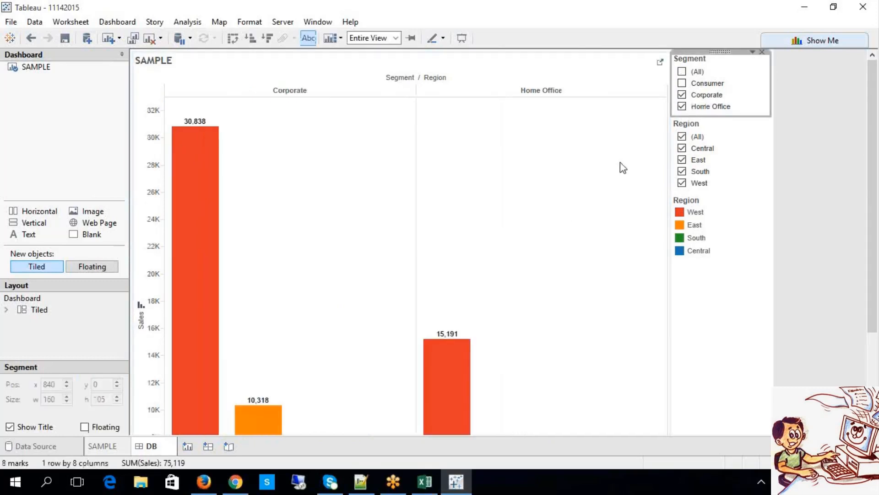
click(681, 107)
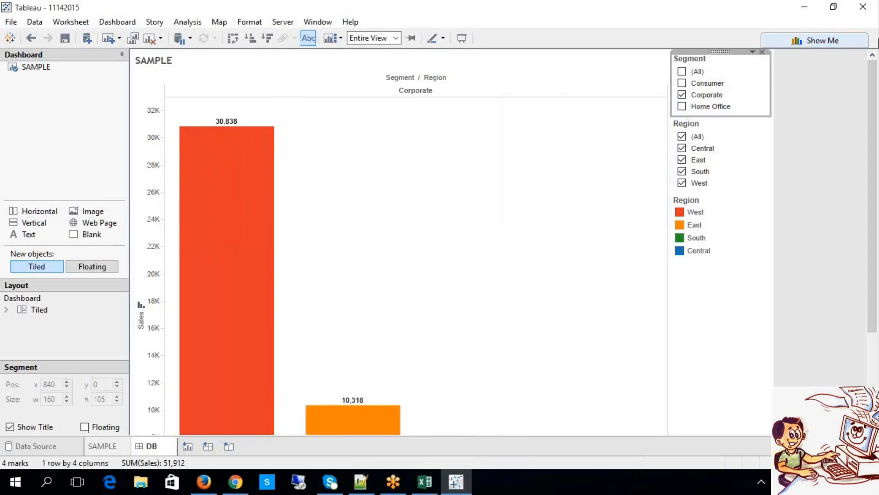
drag(868, 80, 876, 147)
- Show the DB dashboard in presentation mode and reselect Home Office and Consumer in the Segment filter
click(463, 38)
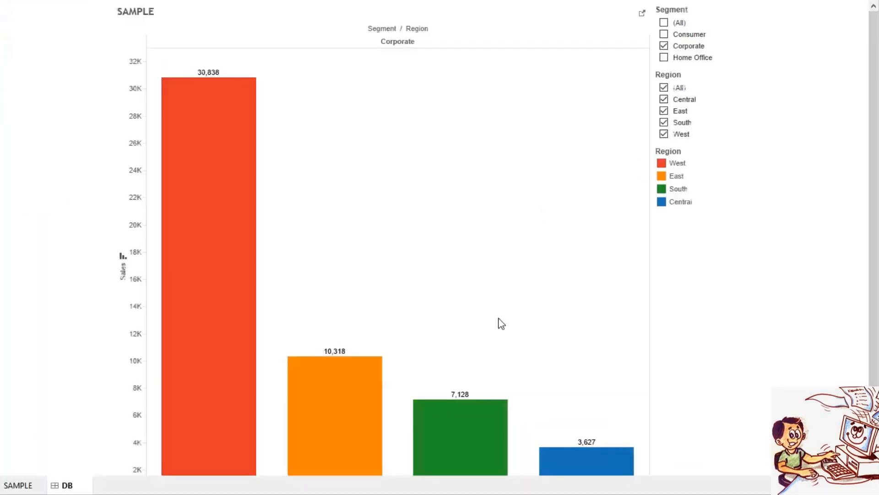
click(665, 58)
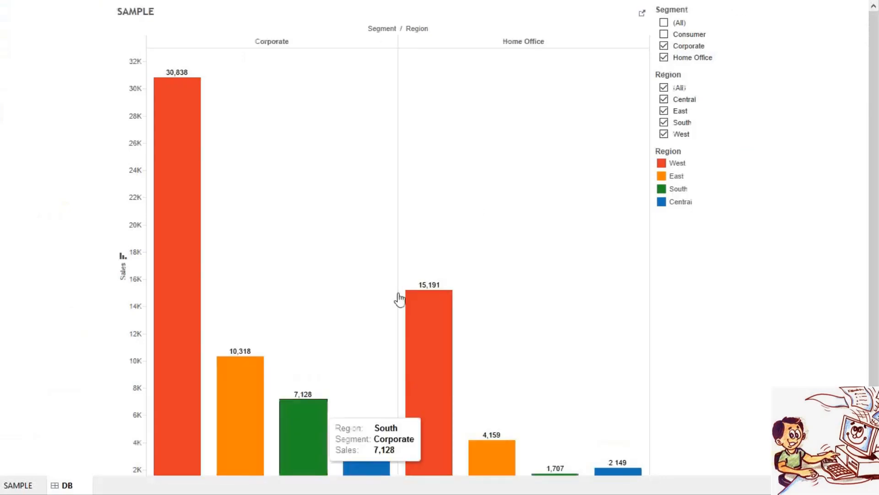
click(664, 34)
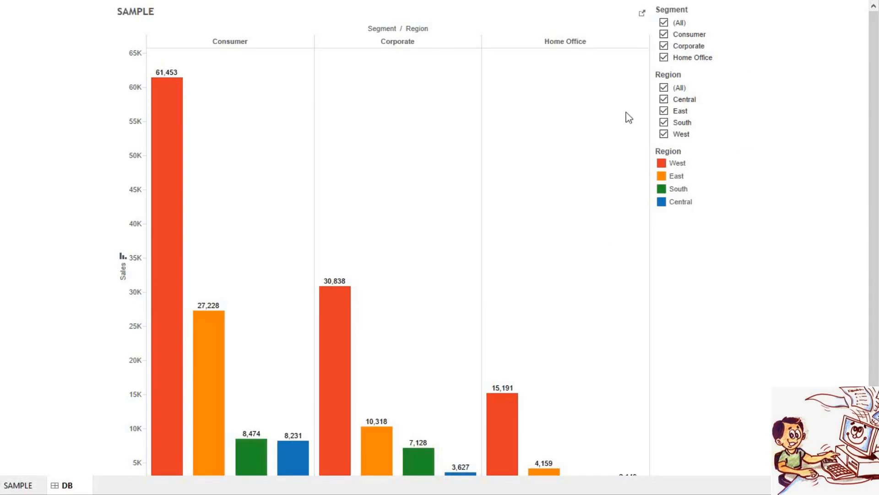
- Deselect Central, East and West in the Region filter, leaving only South
click(664, 99)
click(664, 111)
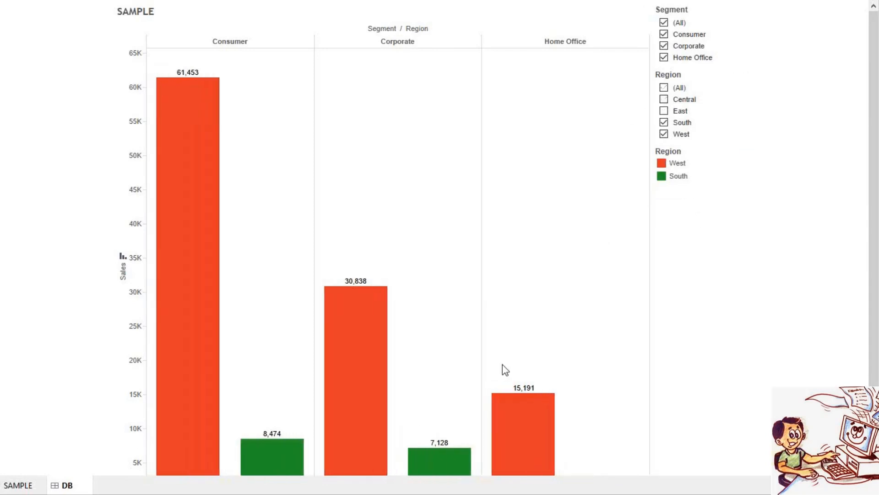
click(664, 134)
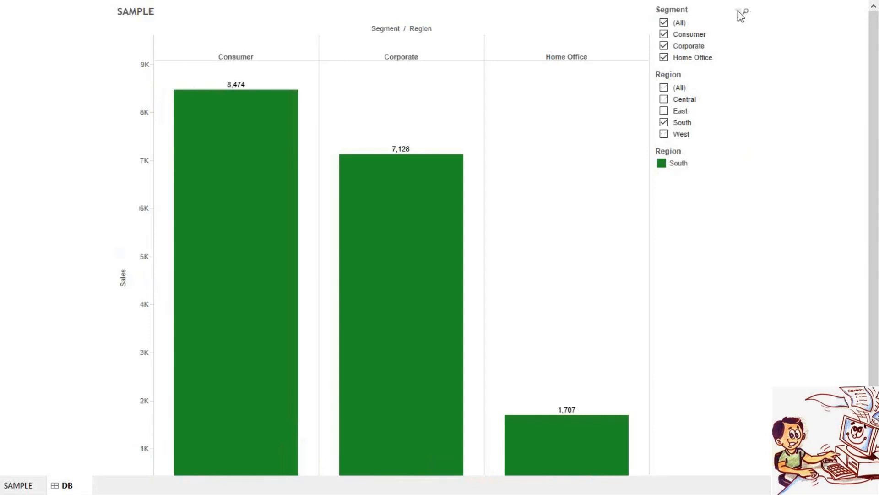
- Examine the Segment filter's search box, its filter editing dialog and its list of display options
click(745, 11)
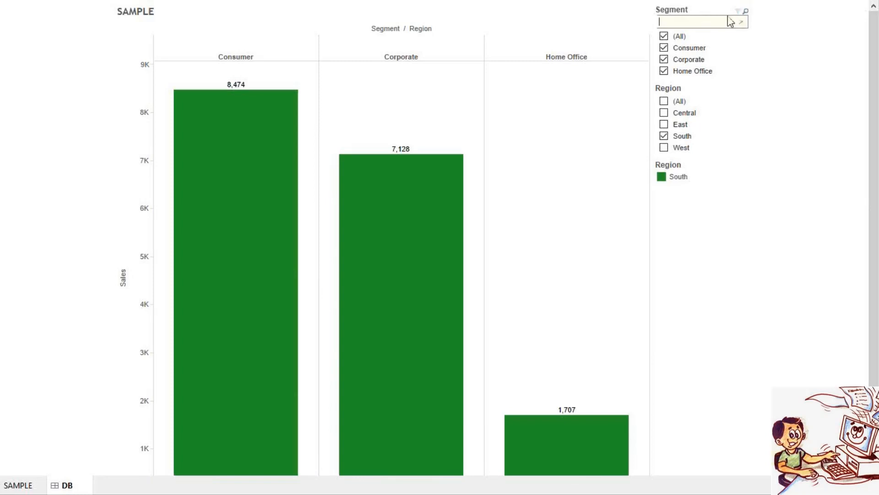
right_click(682, 14)
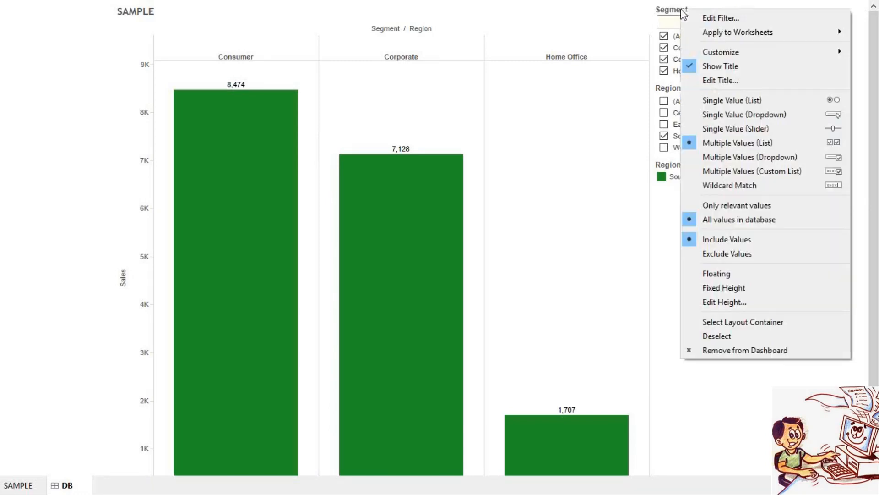
click(700, 399)
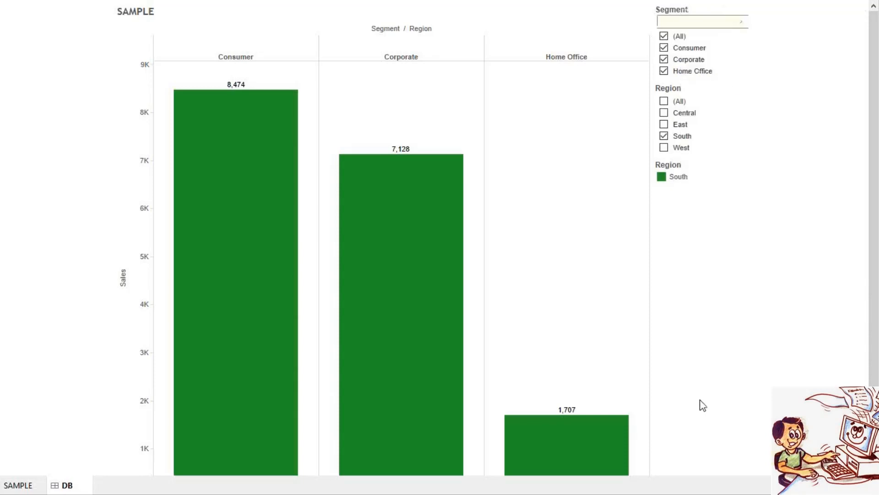
right_click(674, 14)
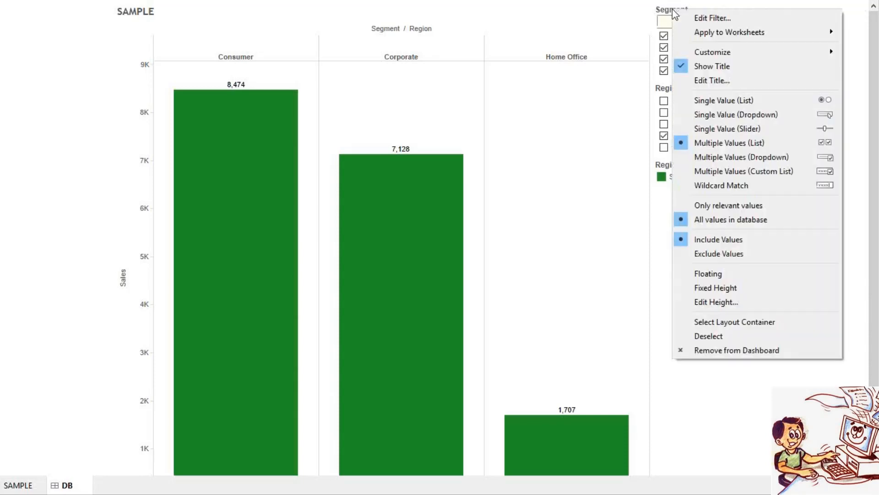
click(701, 18)
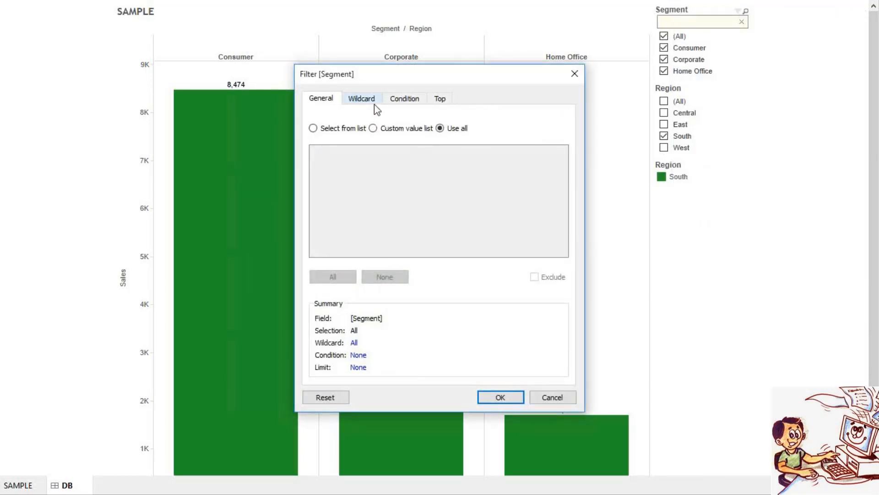
click(575, 74)
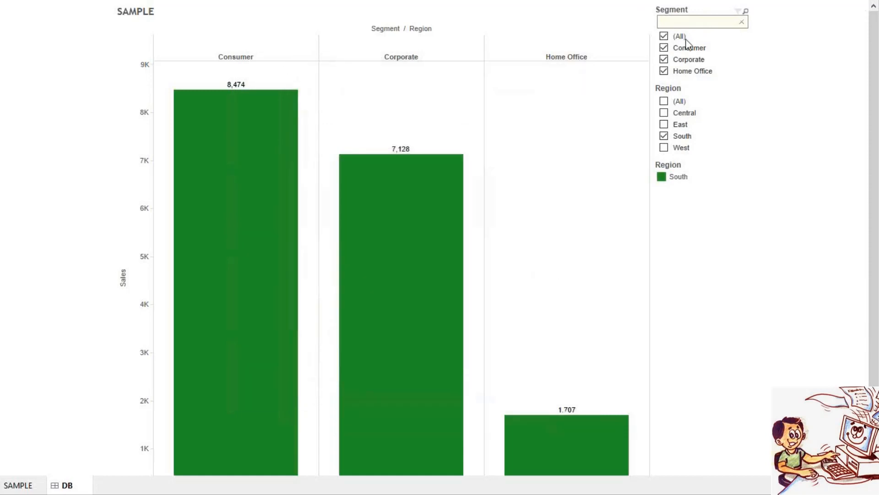
right_click(696, 8)
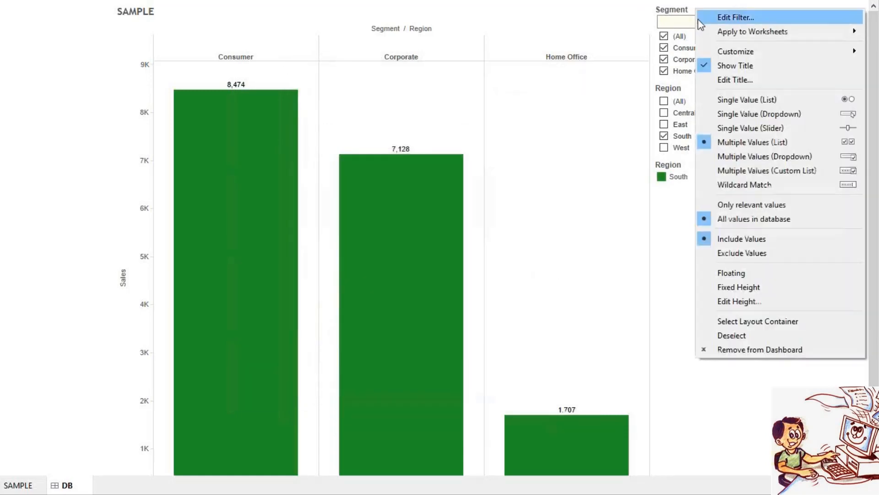
mouse_move(704, 30)
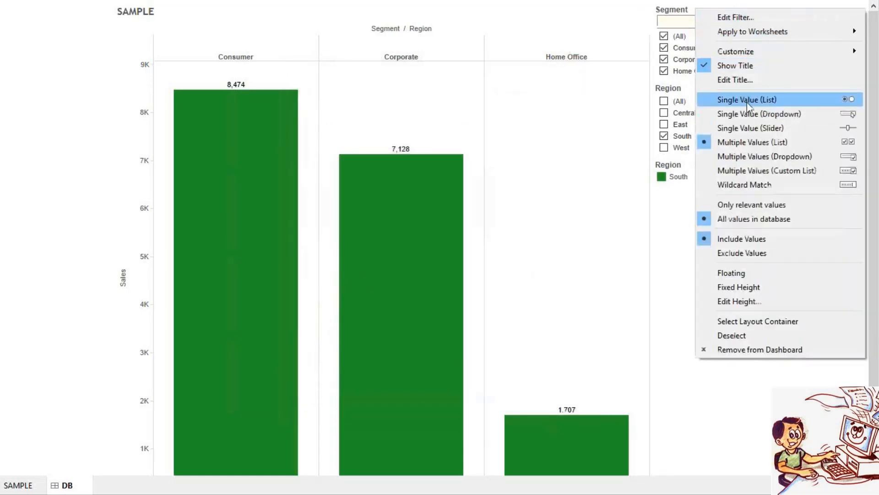
click(676, 212)
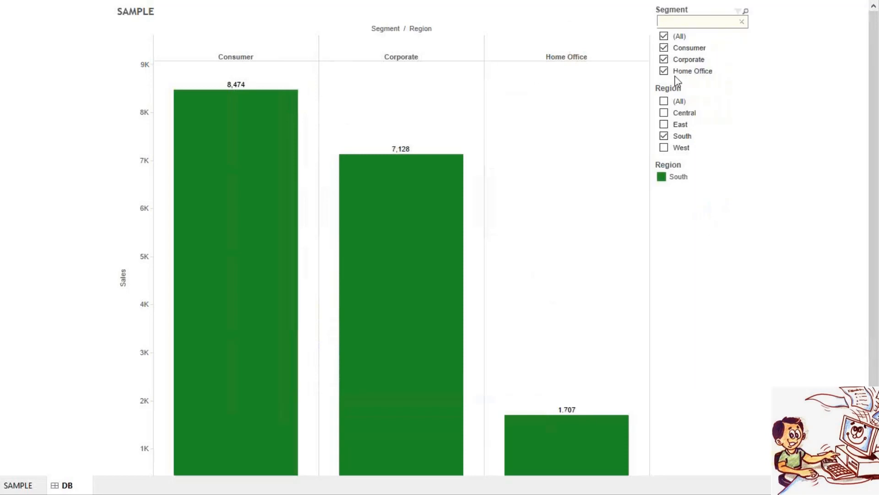
- Leave only Home Office selected in the Segment filter and change the filter's display to Single Value (List)
click(664, 61)
click(664, 49)
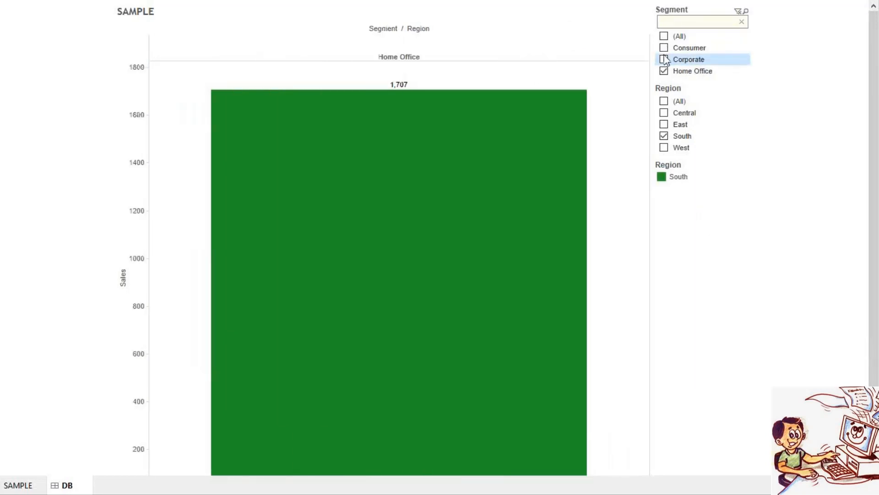
click(728, 17)
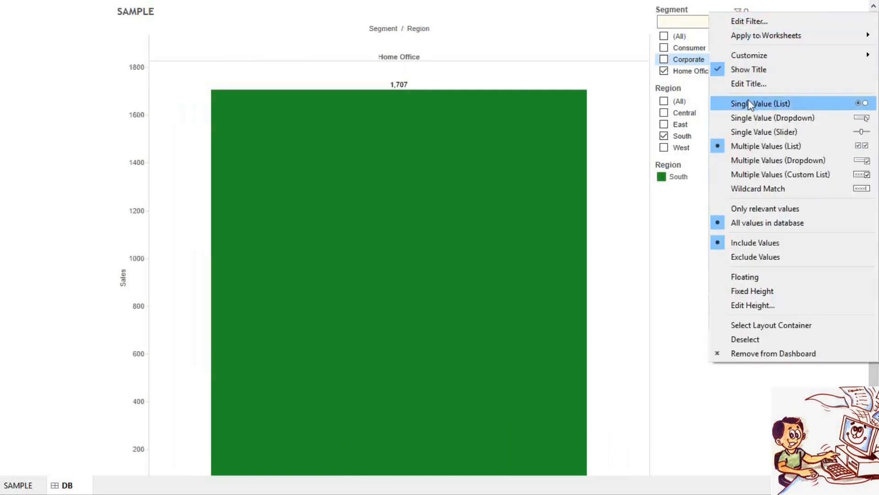
click(750, 103)
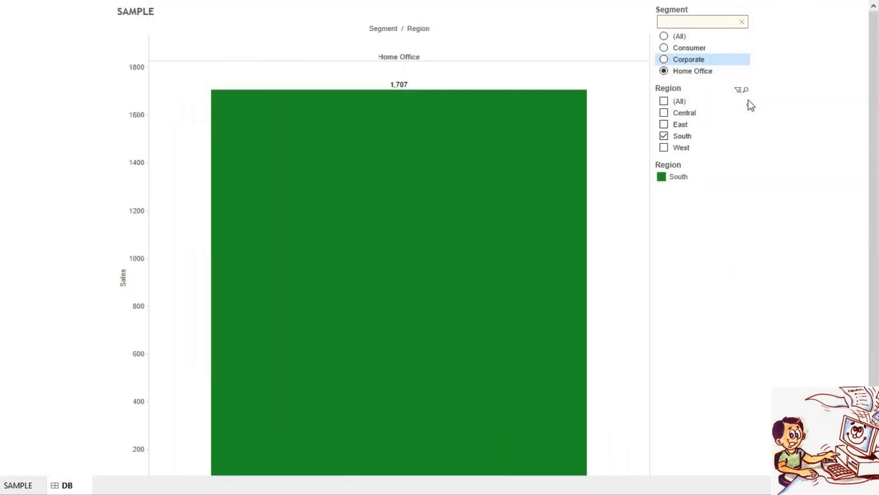
- Switch the Segment filter to Corporate and on to Consumer, and reselect all regions in the Region filter
click(664, 59)
click(664, 49)
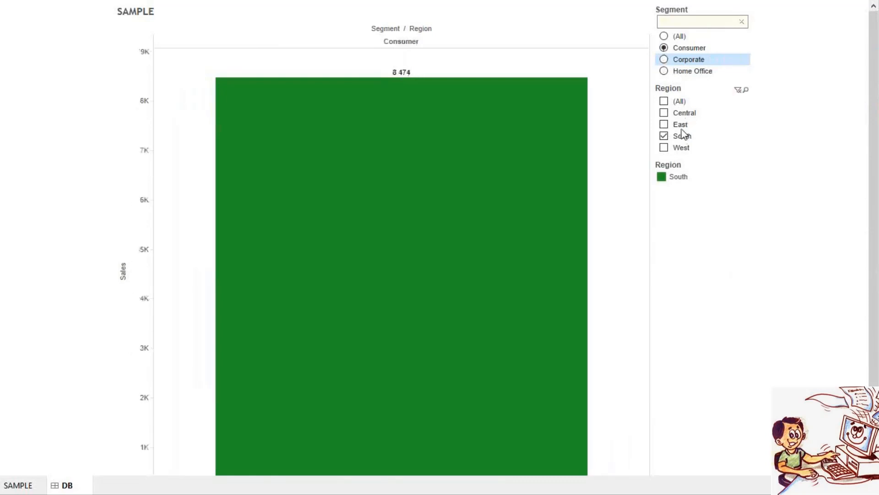
click(665, 125)
click(665, 113)
click(664, 101)
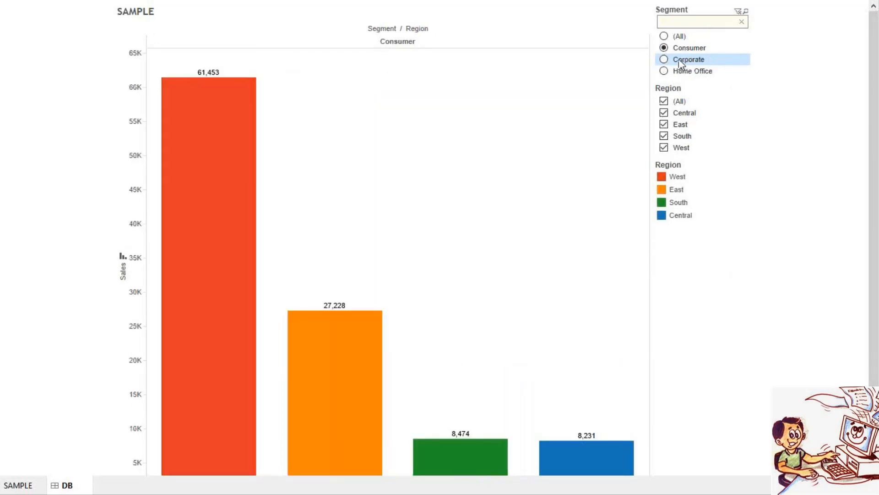
- Switch the Segment filter to Corporate, to Home Office and back to Corporate
click(665, 60)
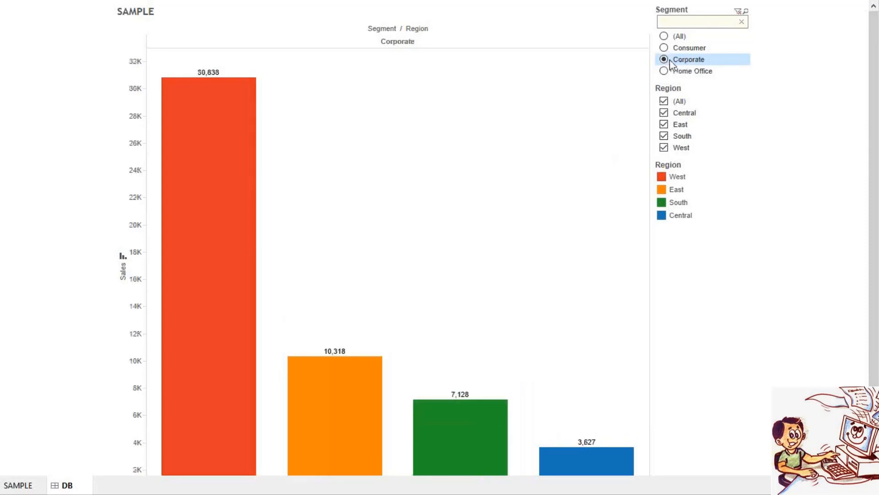
click(665, 72)
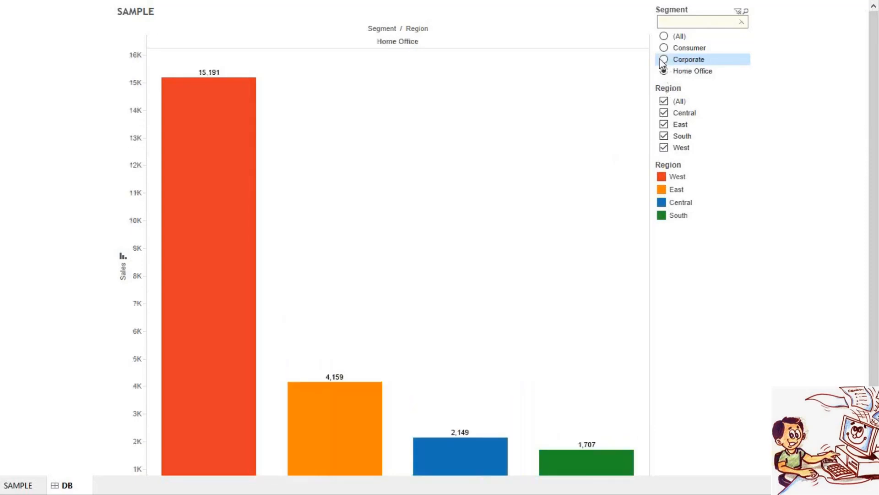
click(665, 60)
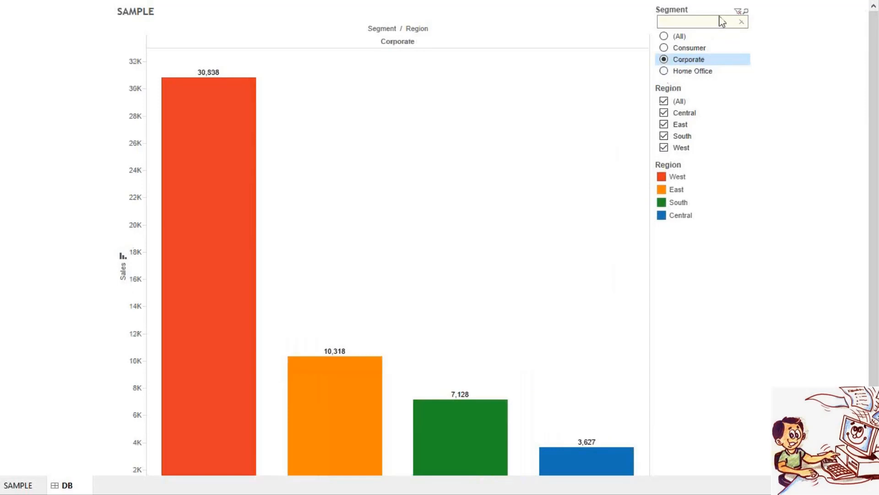
- Change the Segment filter's display to Single Value (Dropdown) and switch it through Consumer, Corporate and Home Office
right_click(722, 21)
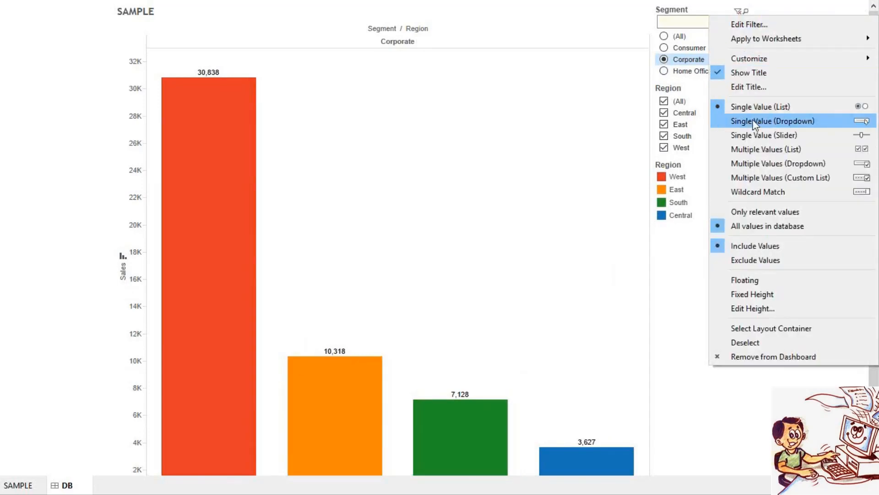
click(753, 123)
click(716, 24)
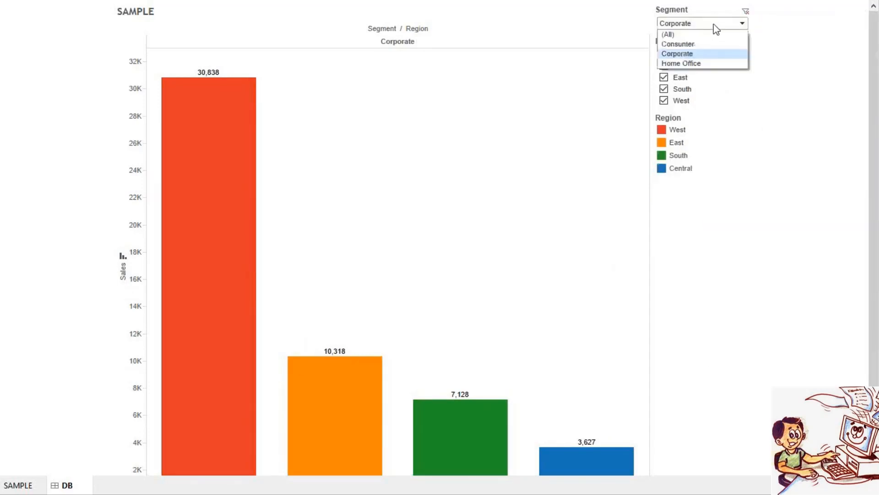
click(699, 44)
click(702, 24)
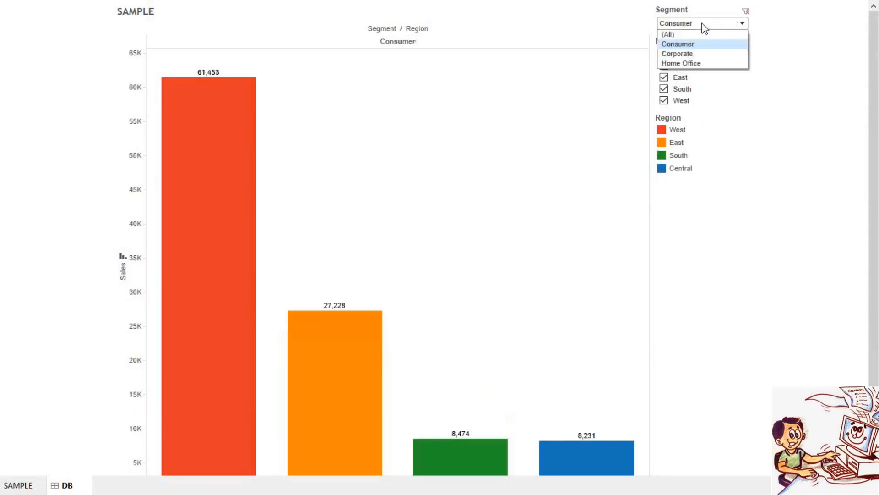
click(704, 54)
click(704, 25)
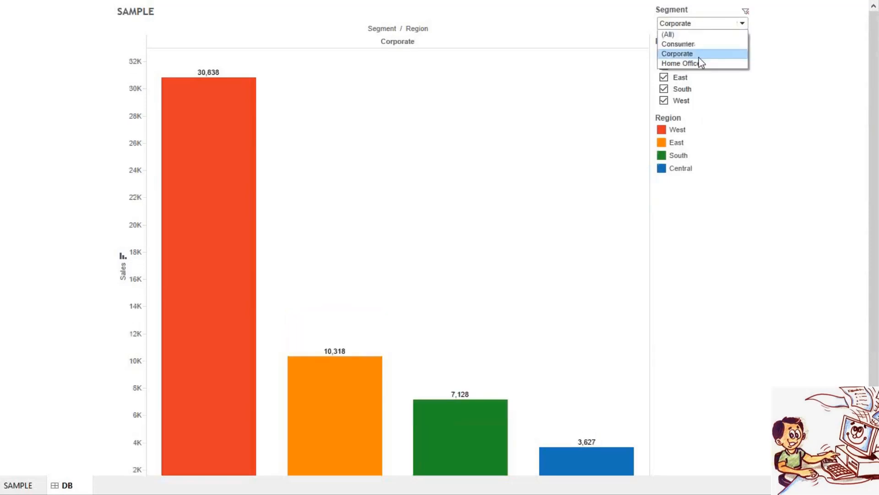
click(702, 64)
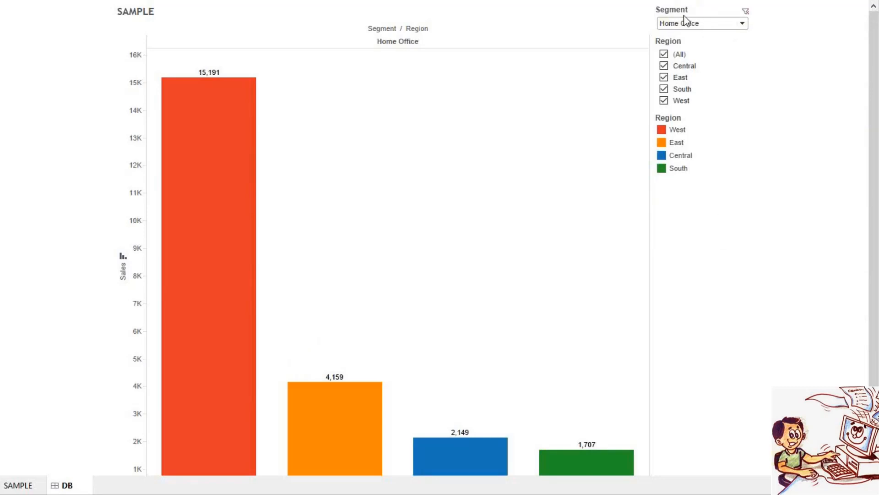
- Change the Region filter's display to Single Value (Dropdown) and switch the Segment filter to (All), then to Consumer
right_click(678, 45)
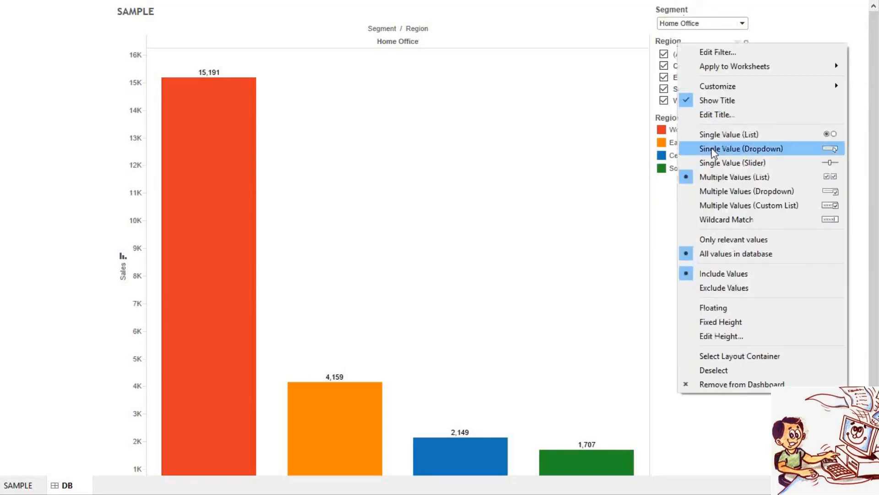
click(716, 149)
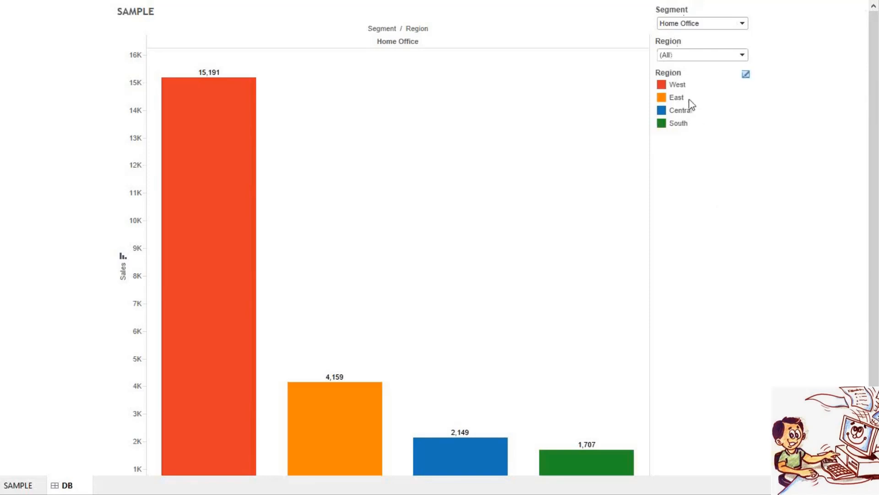
click(702, 23)
click(691, 33)
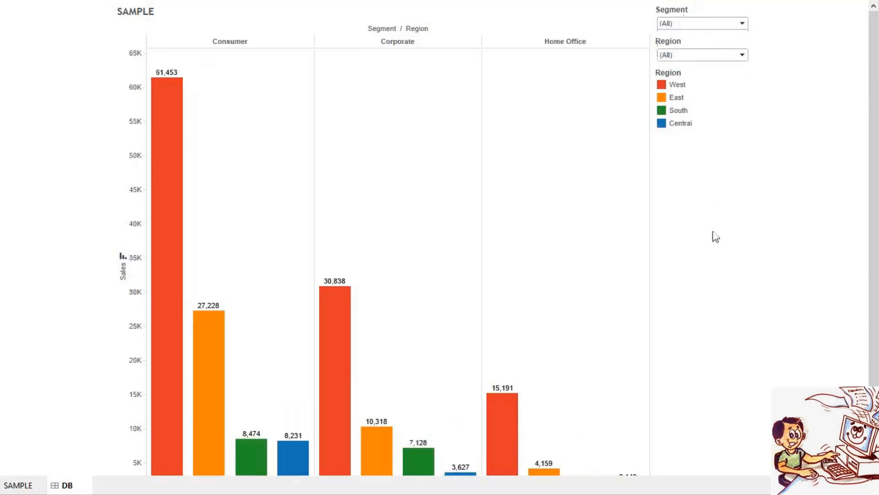
click(689, 27)
click(678, 44)
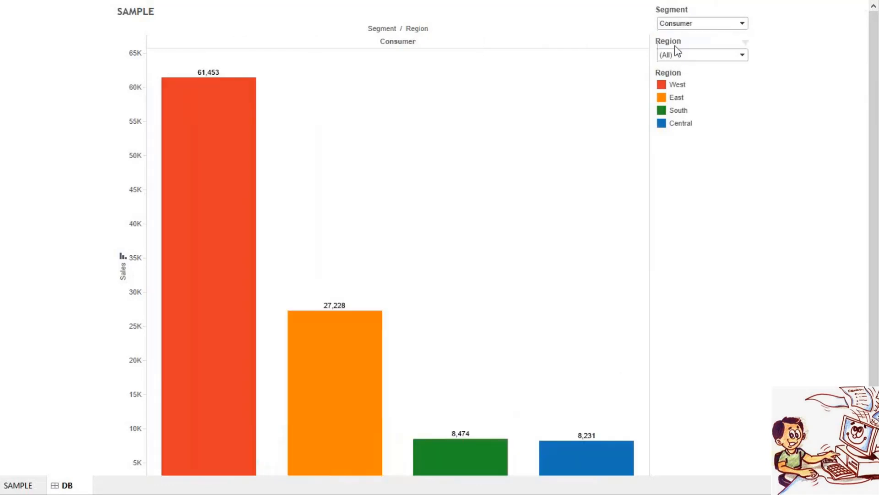
- Switch the Region filter to Central and then to East
click(673, 59)
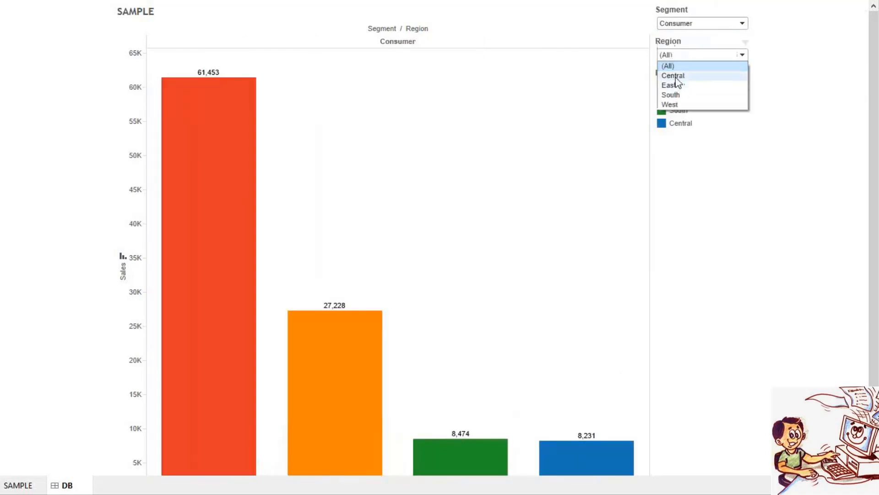
click(676, 76)
click(682, 55)
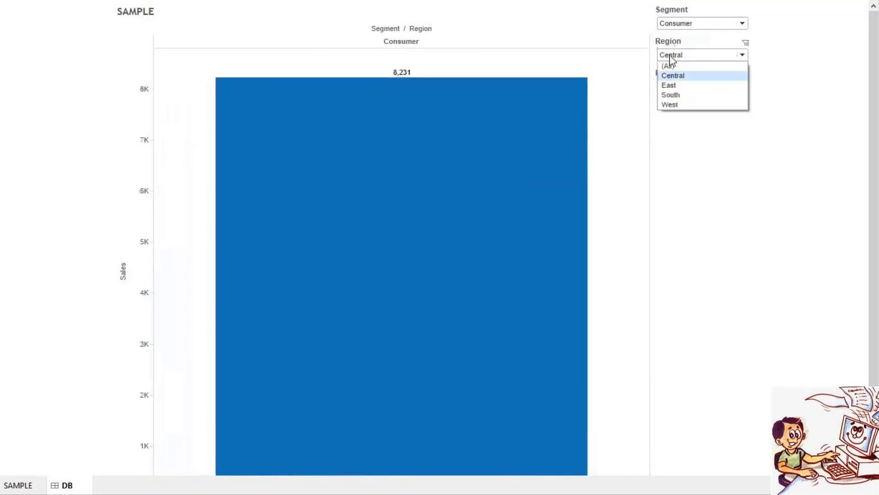
click(681, 86)
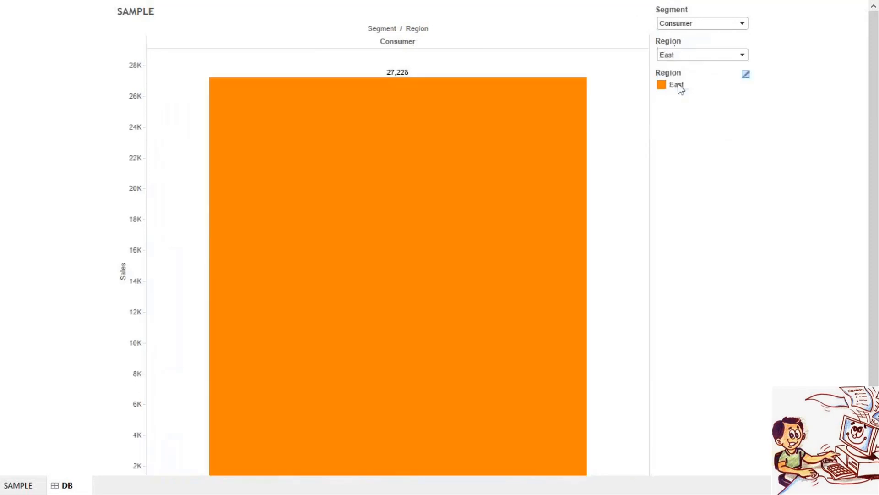
- Change the Region filter's display to Single Value (Slider) and move back and forth through the regions, ending on Central
right_click(685, 44)
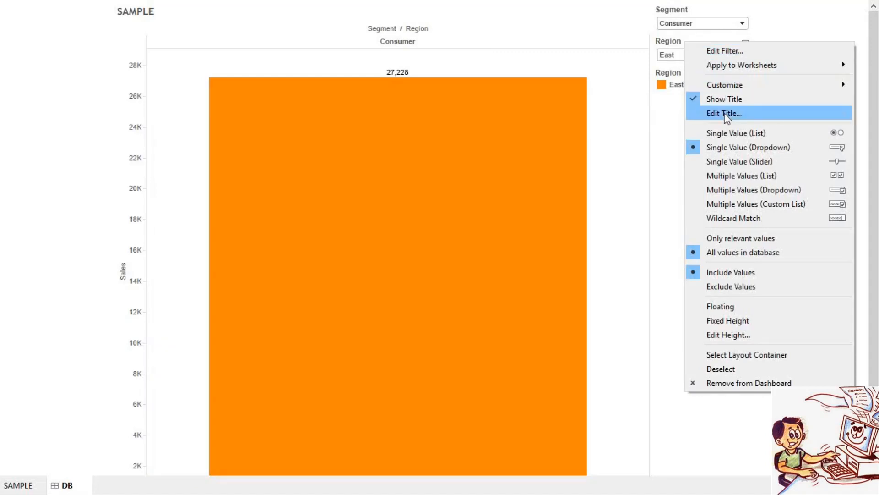
click(733, 163)
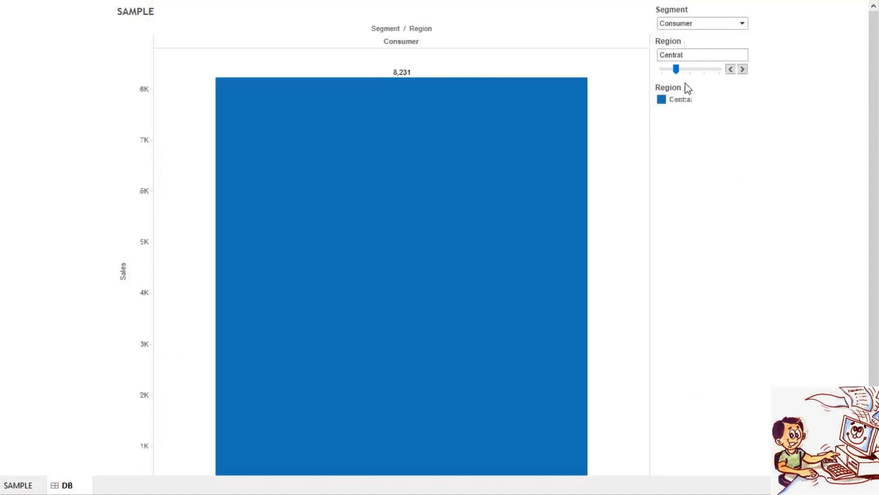
drag(672, 70, 664, 70)
drag(685, 76, 702, 79)
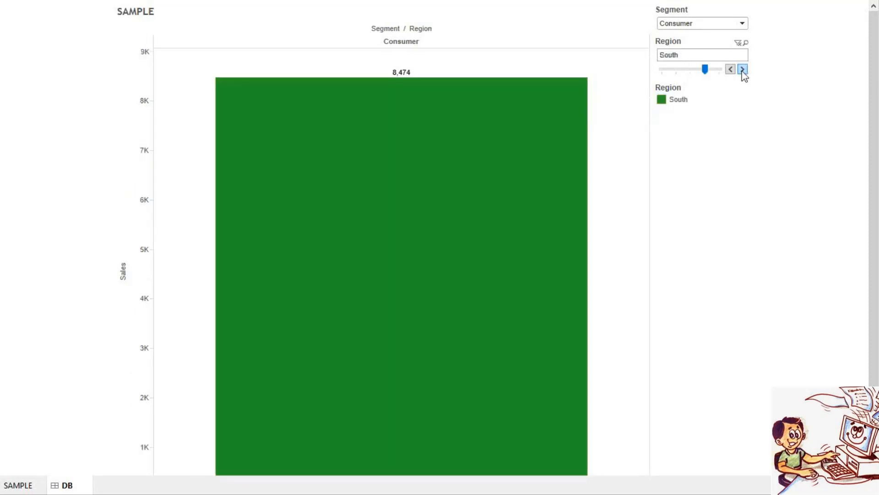
click(742, 70)
click(730, 70)
click(730, 69)
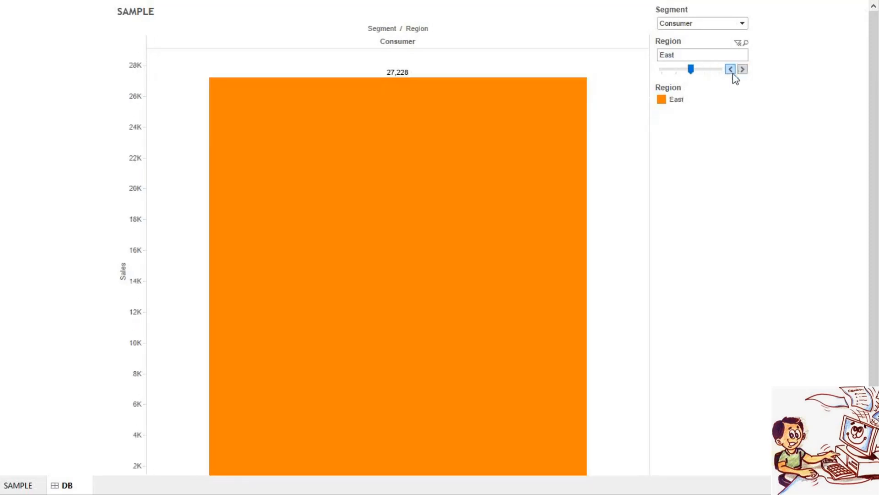
click(730, 70)
- Change the Region filter's display to Multiple Values (List) and add East, South and West to the selection
click(728, 43)
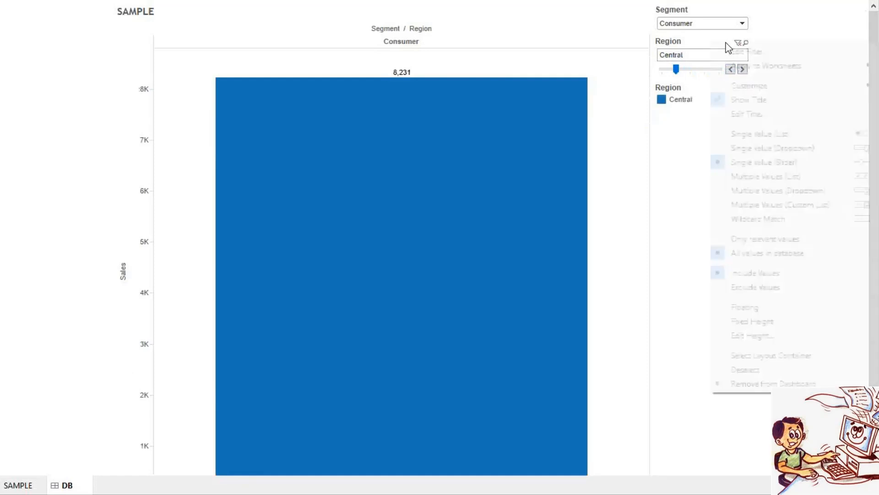
click(763, 177)
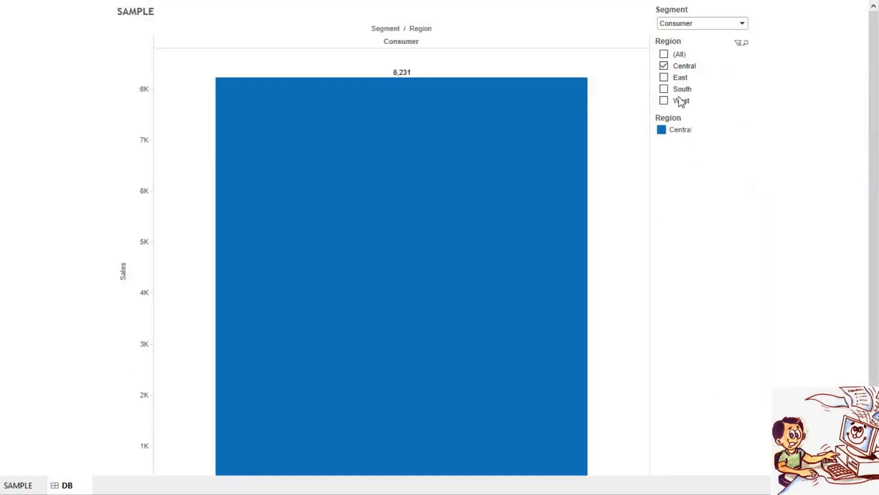
click(664, 79)
click(668, 91)
click(669, 101)
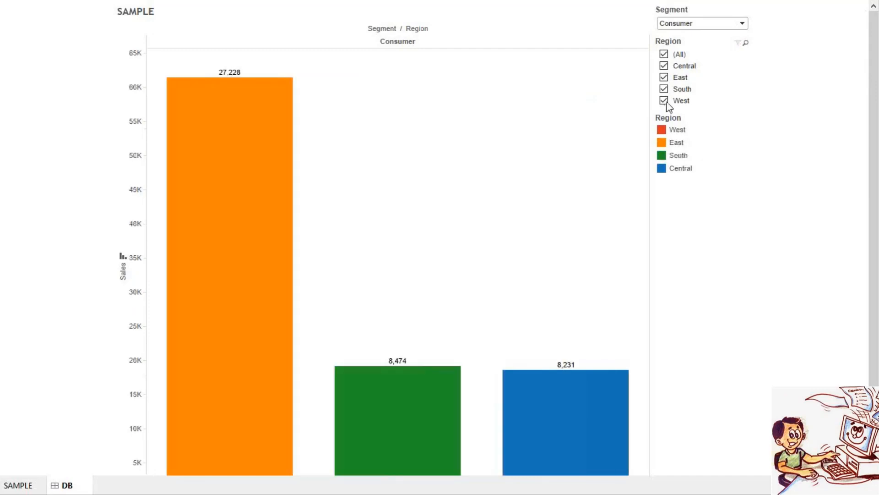
- Switch the Segment filter to Corporate and then to Home Office
click(710, 25)
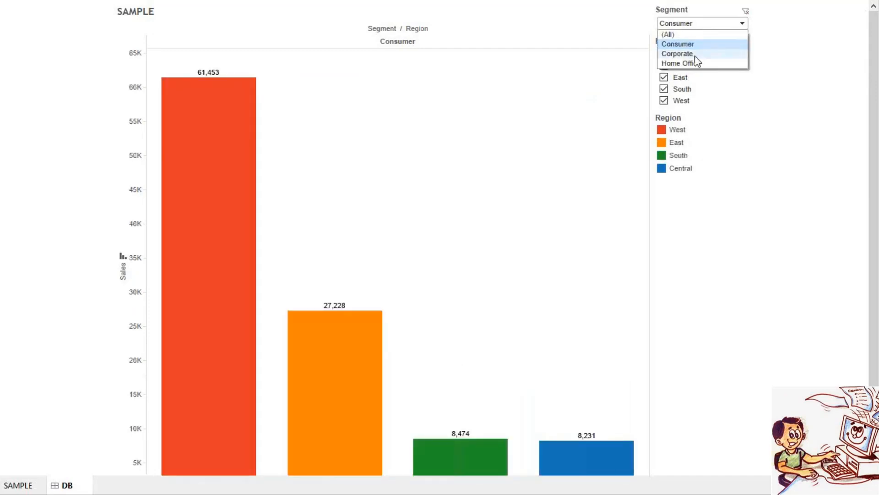
key(Escape)
click(710, 28)
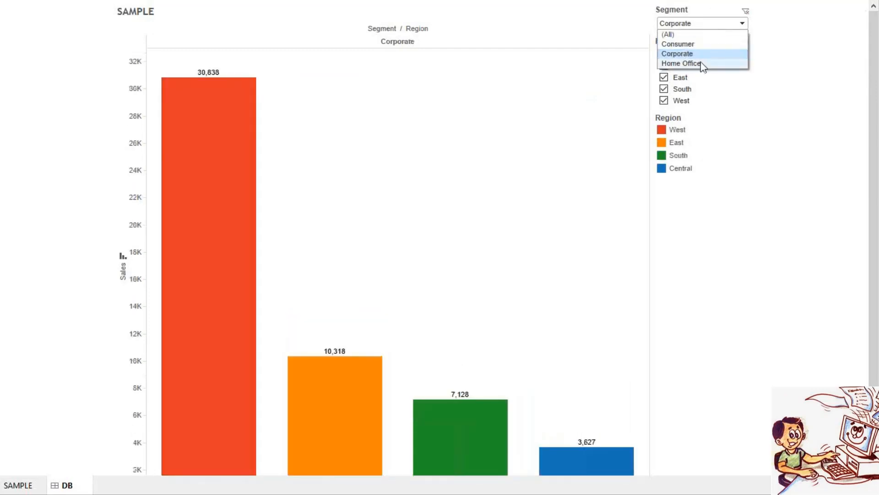
click(701, 63)
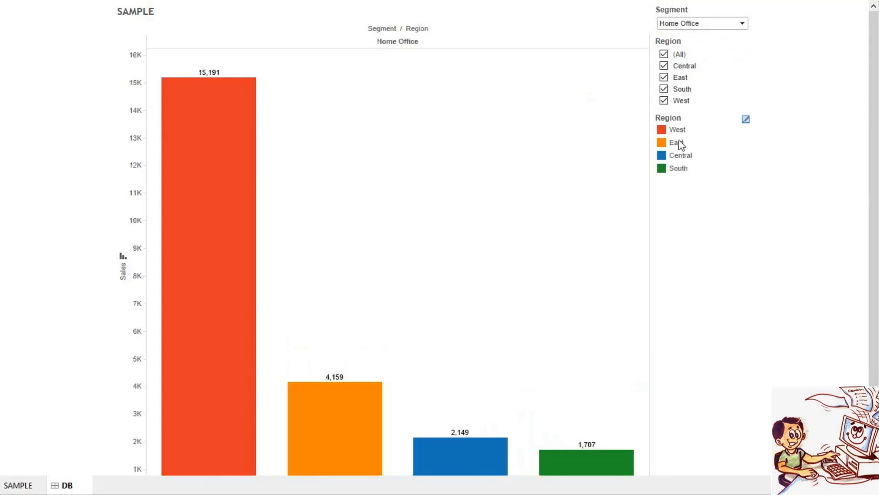
- Change the Region filter's display to Multiple Values (Dropdown), exclude East and West, and include East again
right_click(709, 44)
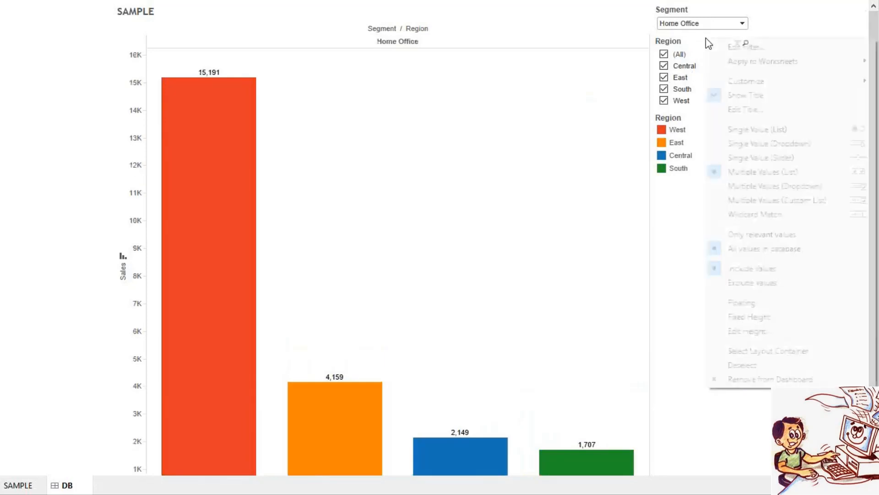
click(749, 188)
click(687, 55)
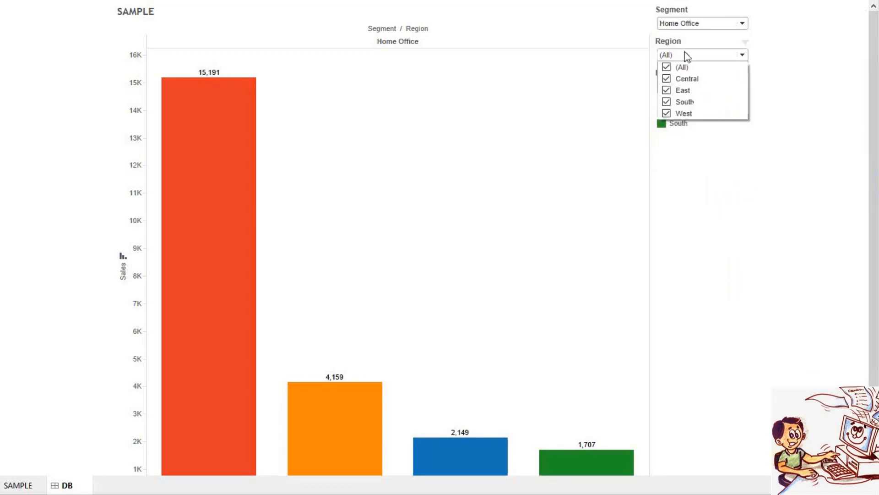
click(666, 90)
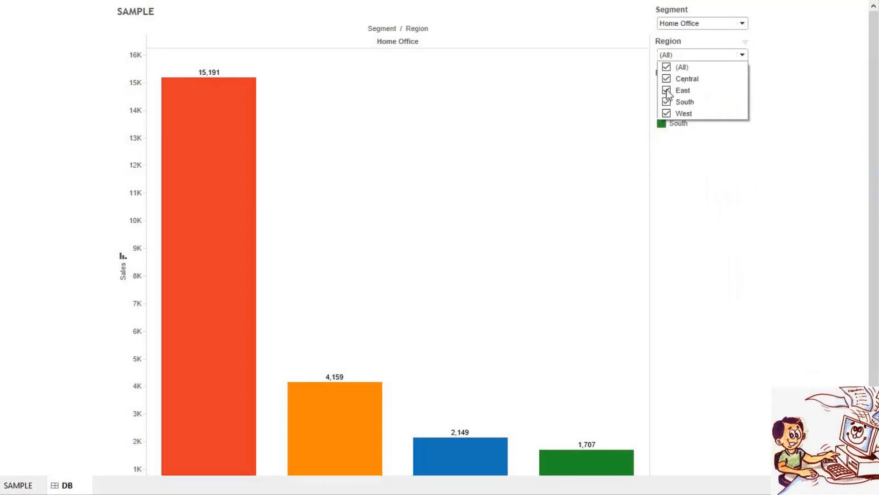
click(666, 113)
click(668, 113)
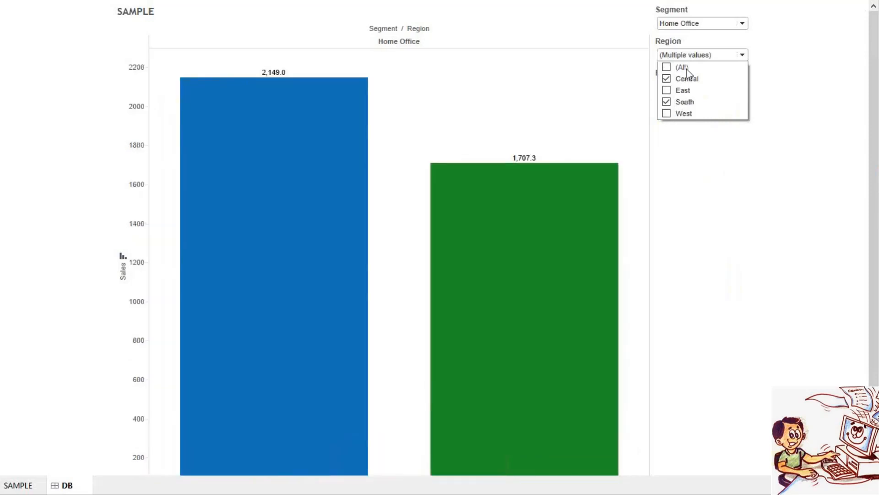
click(667, 91)
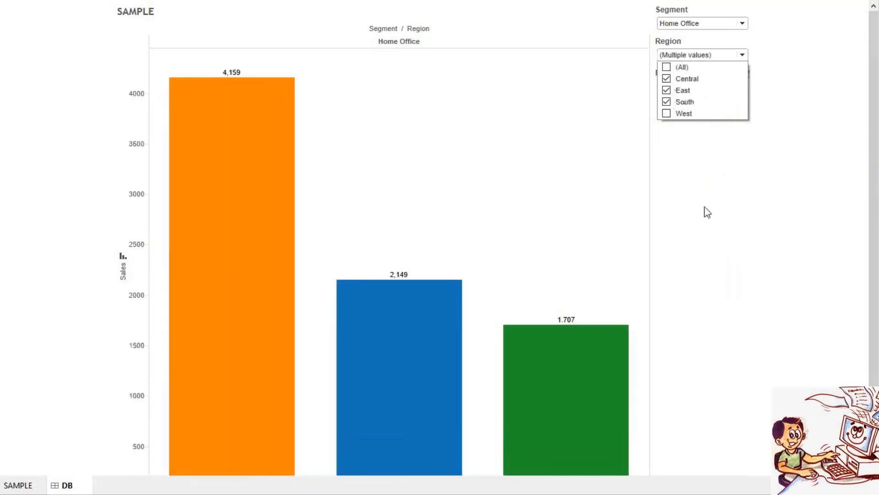
- Change the Region filter's display to Multiple Values (Custom List) and enter "ce" in its search box
right_click(691, 42)
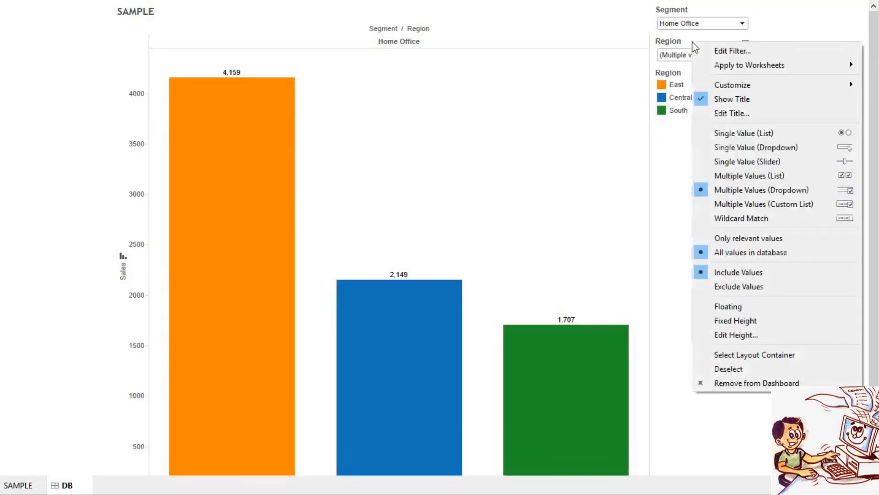
click(767, 205)
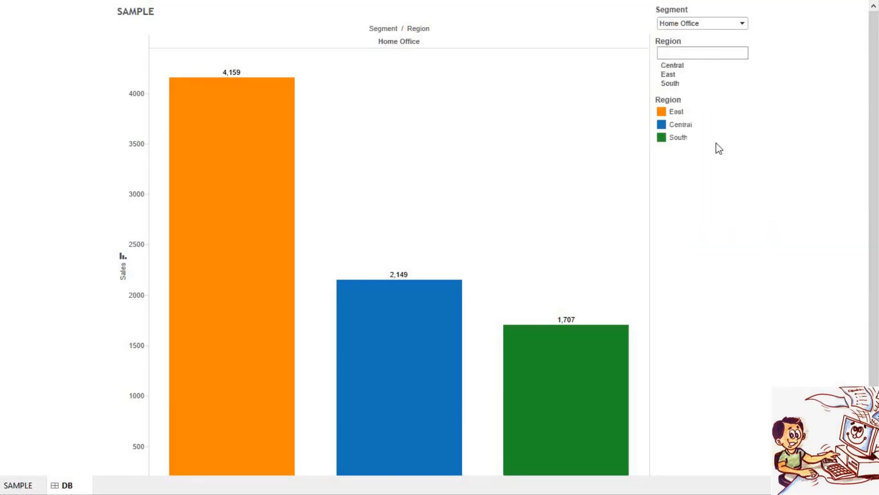
click(674, 86)
click(679, 58)
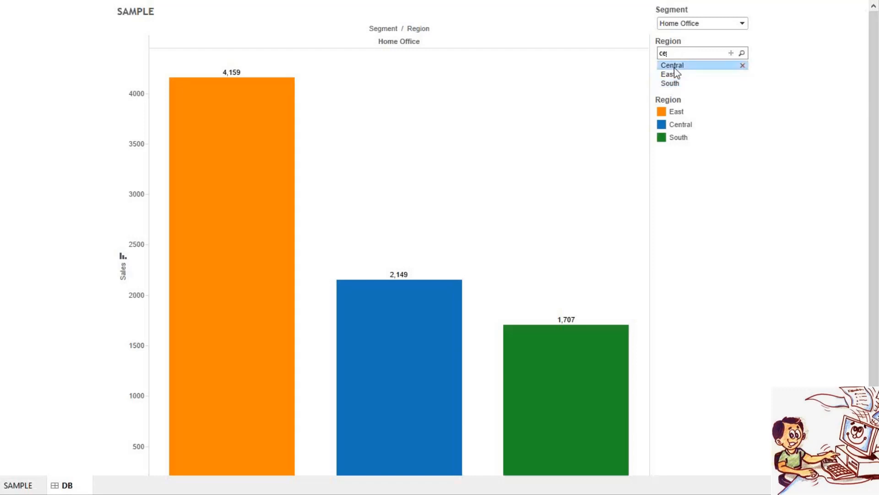
- Change the Region filter's display to Wildcard Match, enter a trial text in its box and clear it
right_click(675, 72)
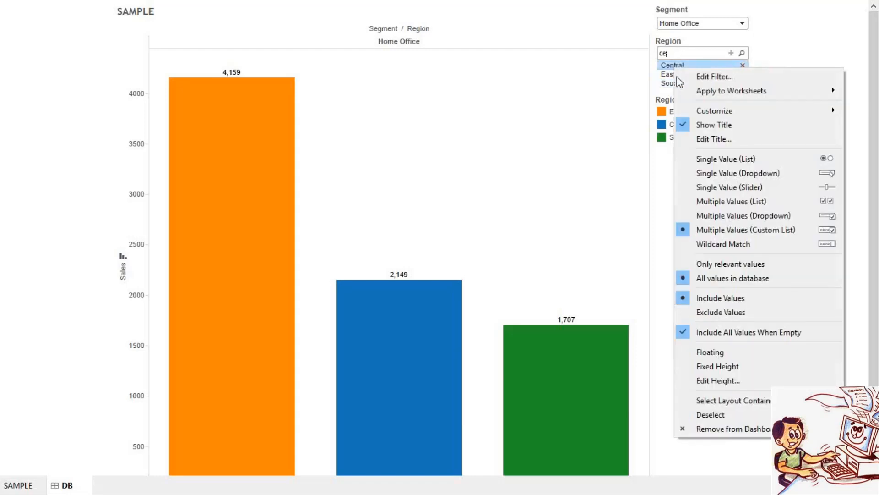
click(732, 201)
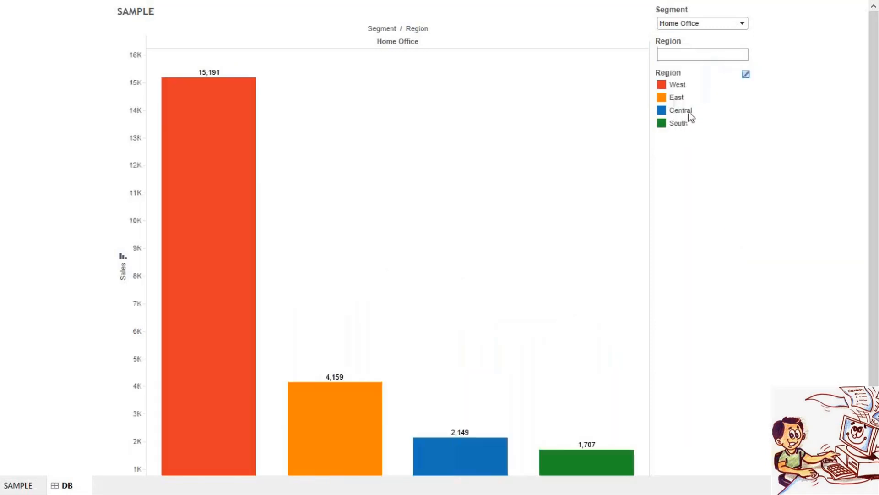
click(685, 56)
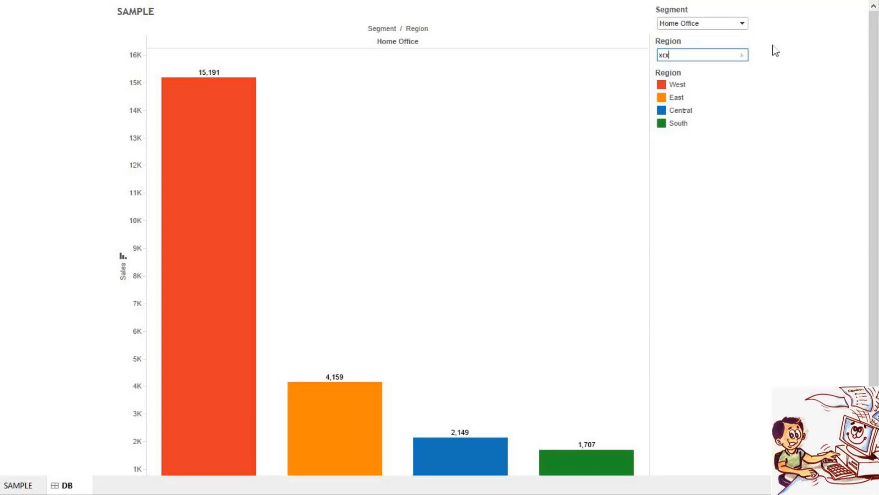
click(743, 55)
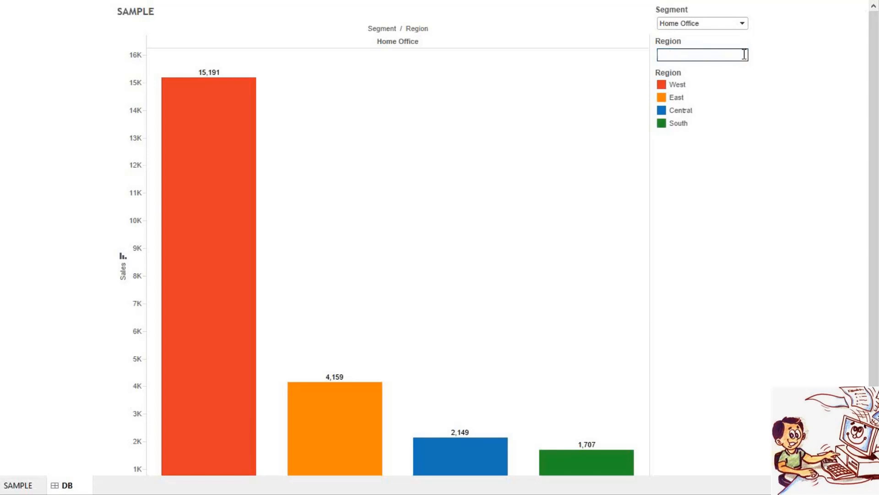
- Restrict the Region filter to only relevant values and remove that filter from the dashboard
right_click(695, 48)
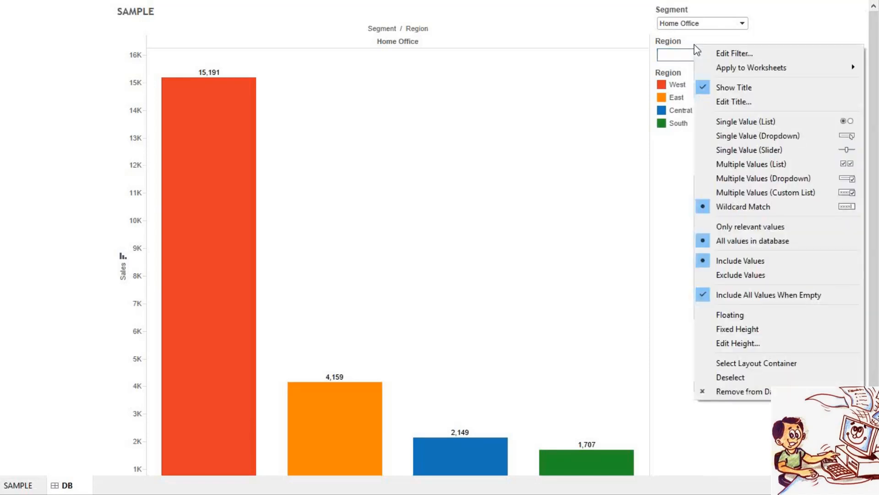
click(747, 227)
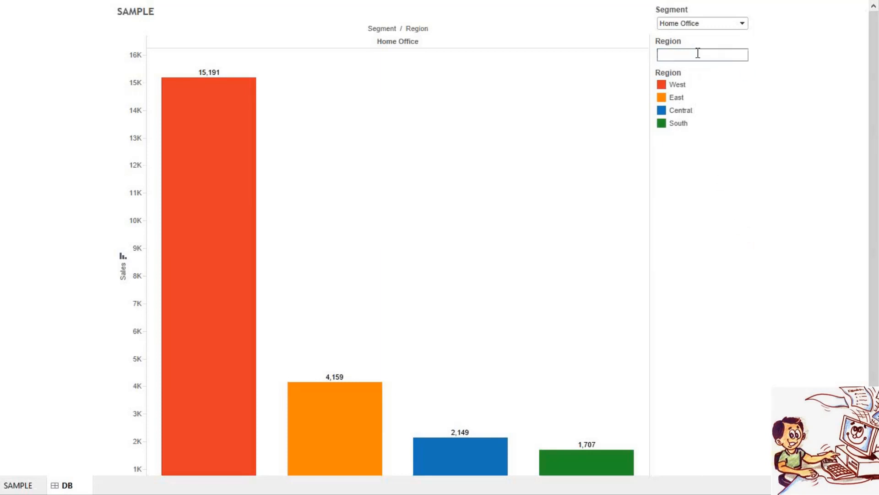
right_click(672, 46)
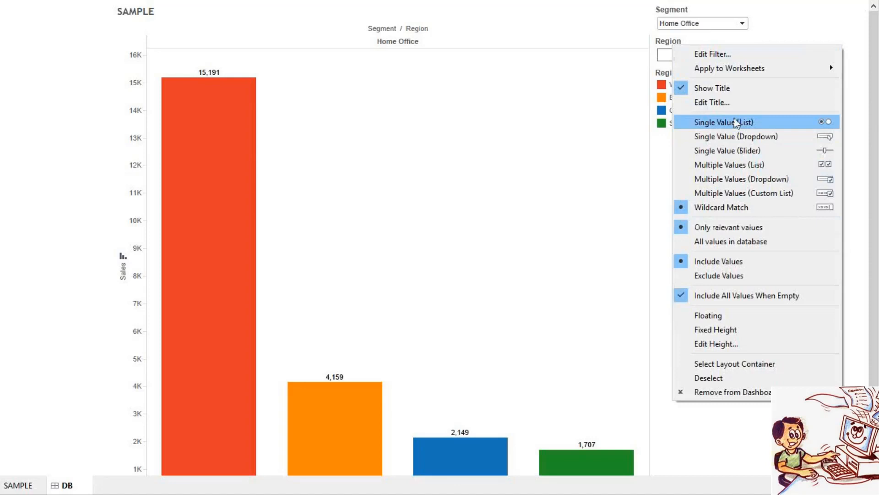
click(668, 52)
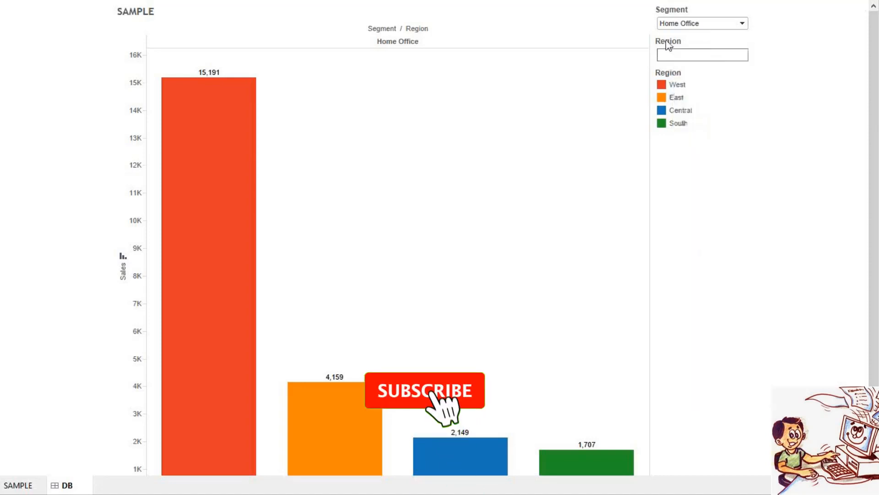
right_click(668, 44)
click(738, 389)
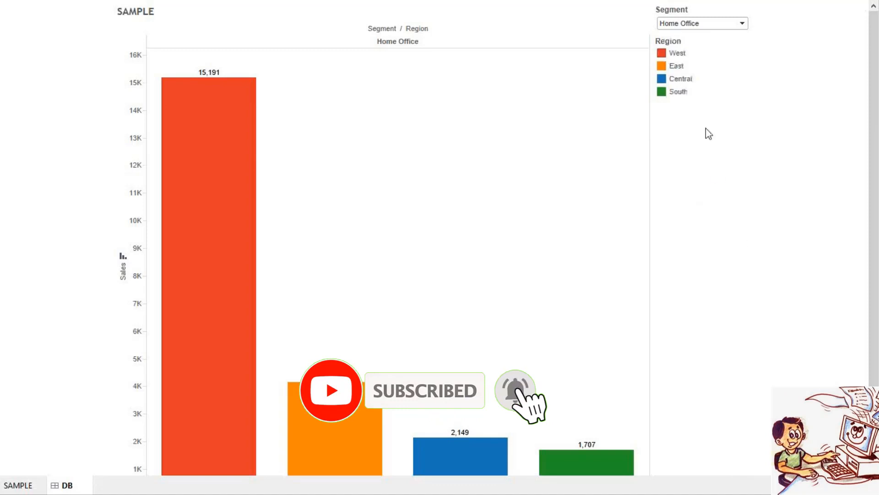
- Set the Segment filter to (All) and give its dashboard box a fixed height of 70 pixels
click(681, 25)
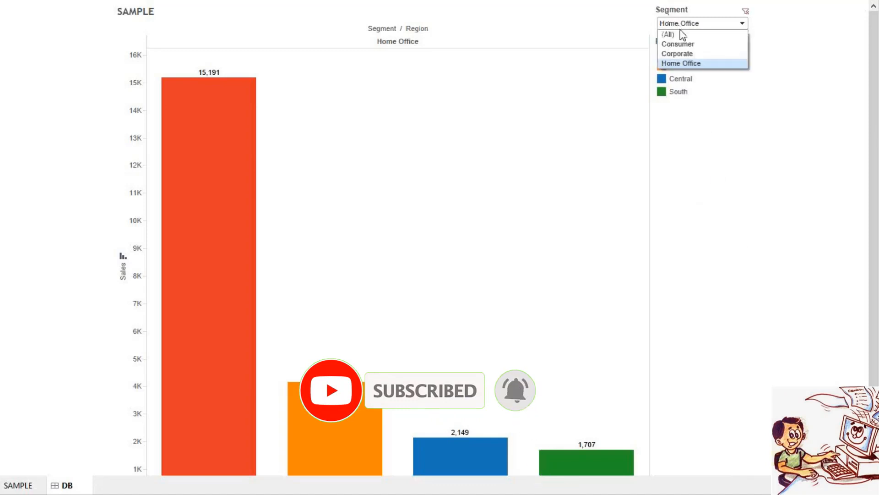
click(681, 34)
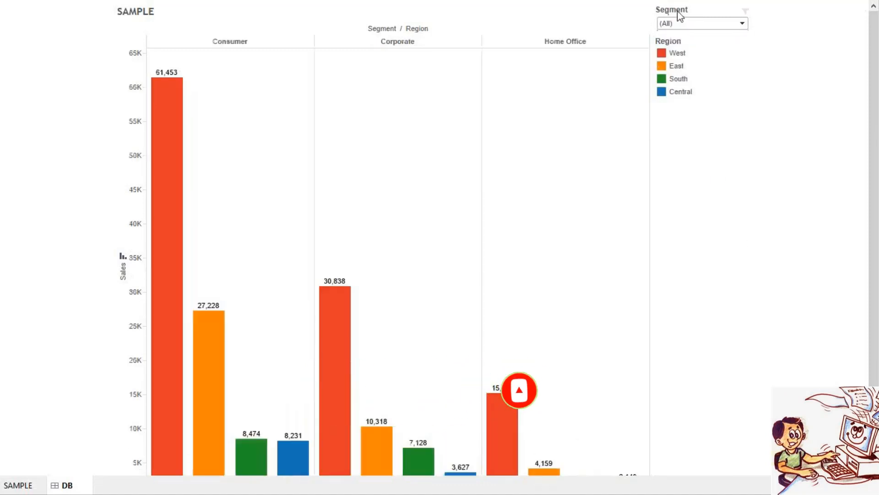
right_click(680, 16)
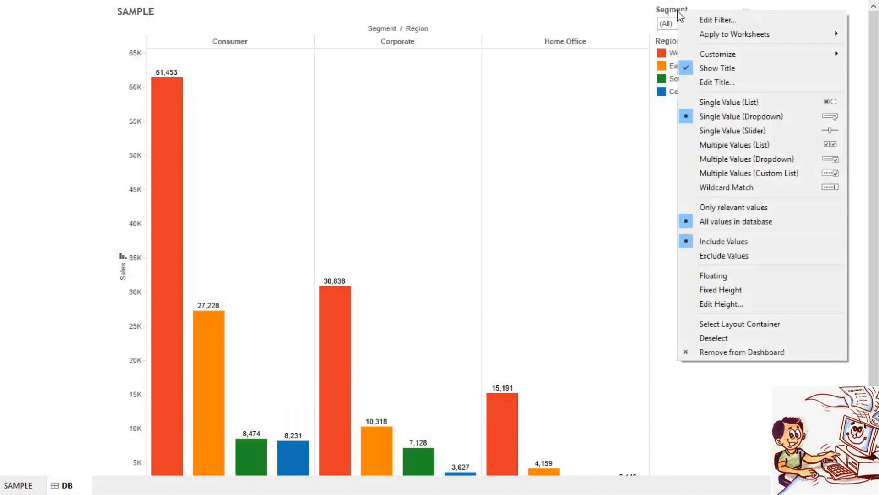
click(767, 287)
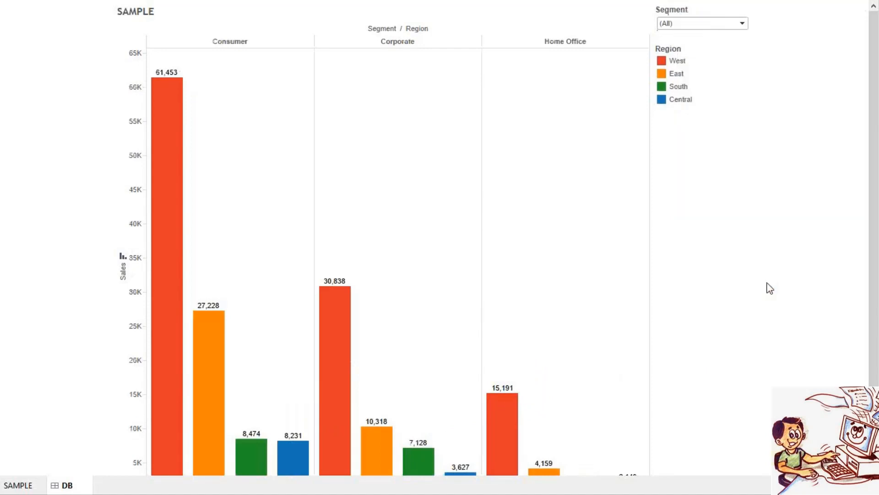
right_click(690, 16)
click(765, 310)
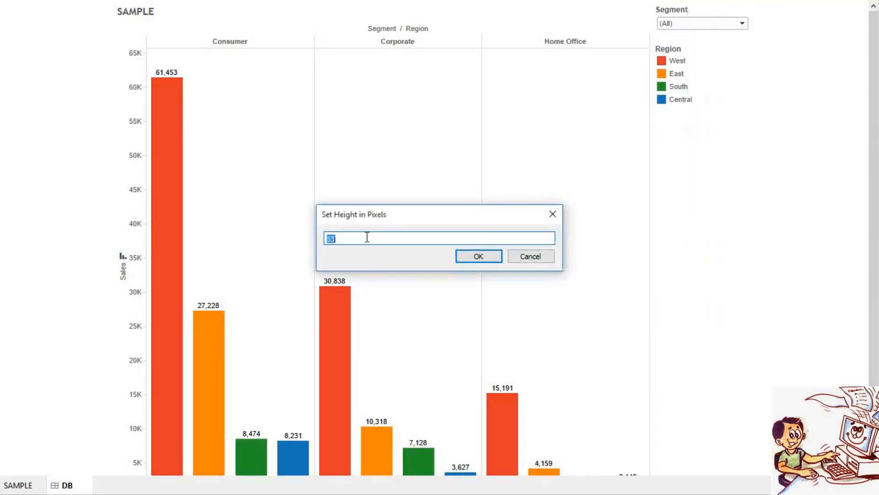
text(70)
click(478, 256)
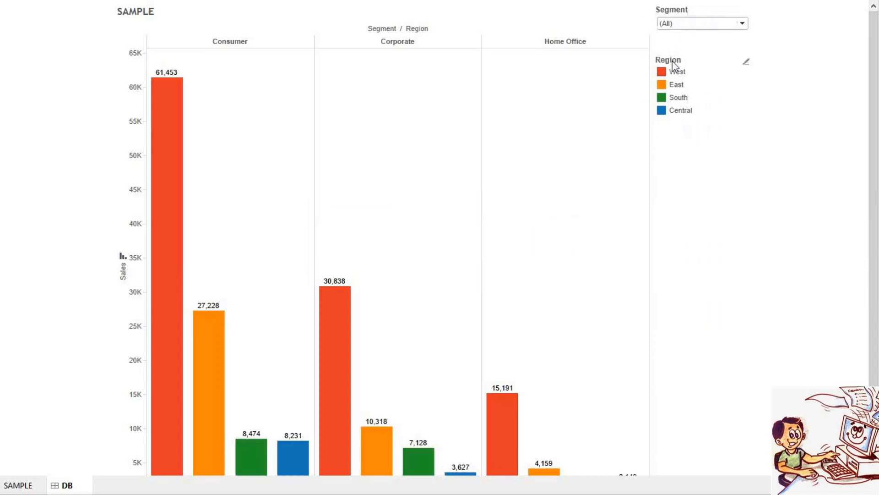
- Select the Segment filter's layout container and go to the SAMPLE worksheet from the dashboard chart
right_click(672, 45)
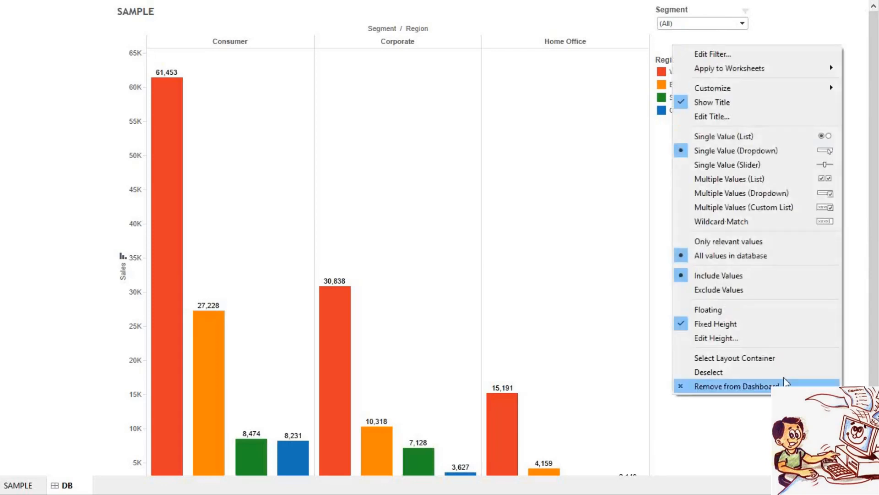
click(770, 359)
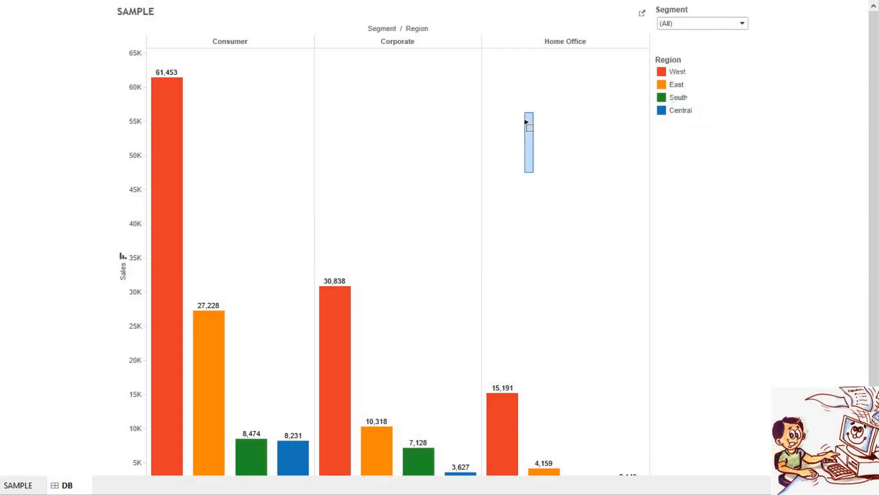
click(642, 12)
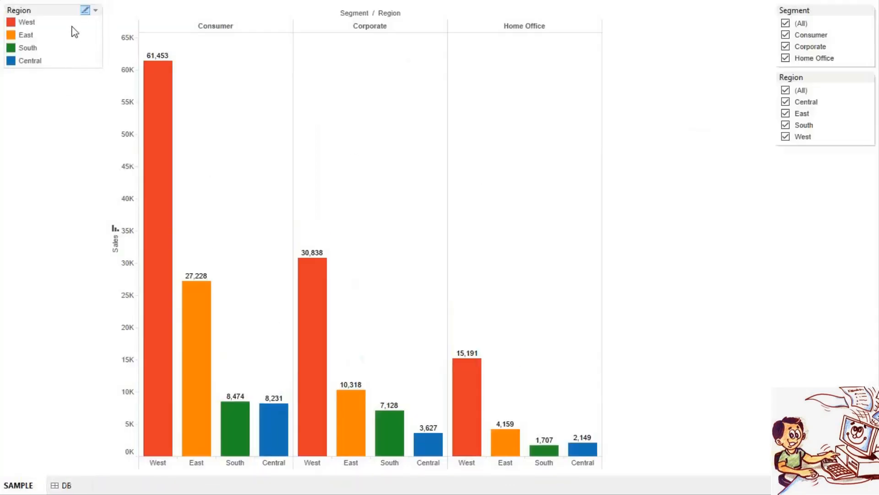
right_click(629, 96)
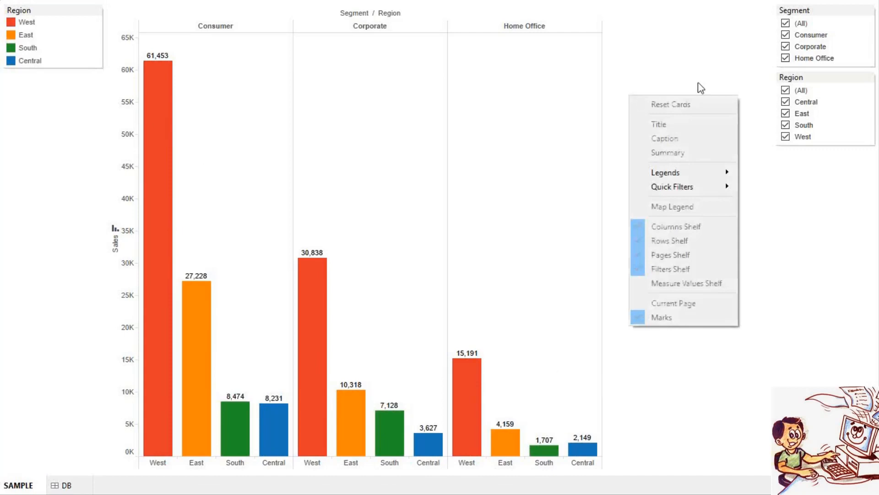
mouse_move(706, 167)
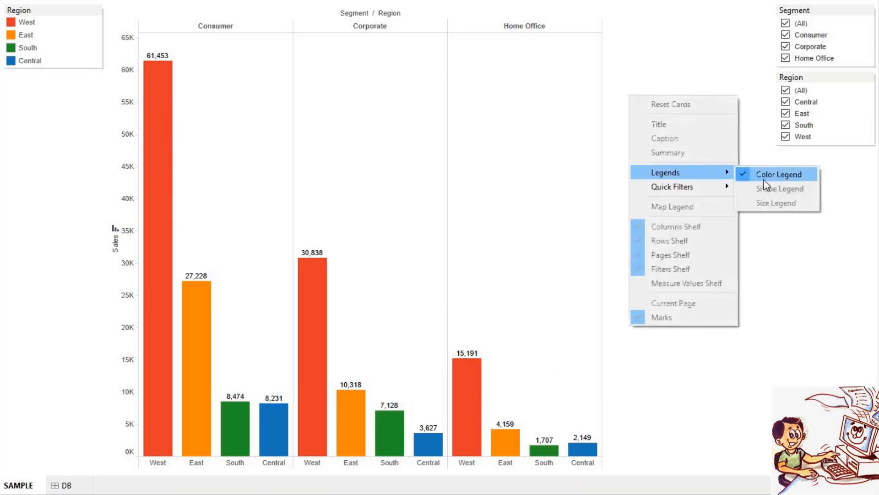
click(826, 16)
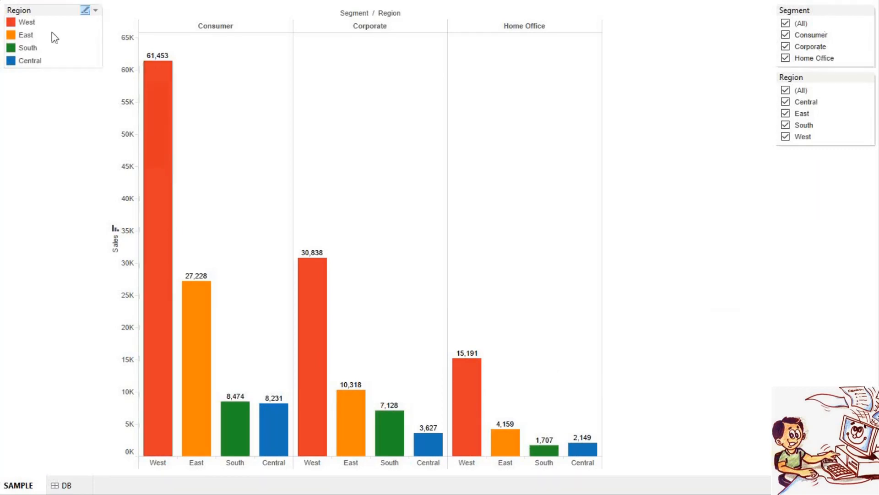
right_click(661, 239)
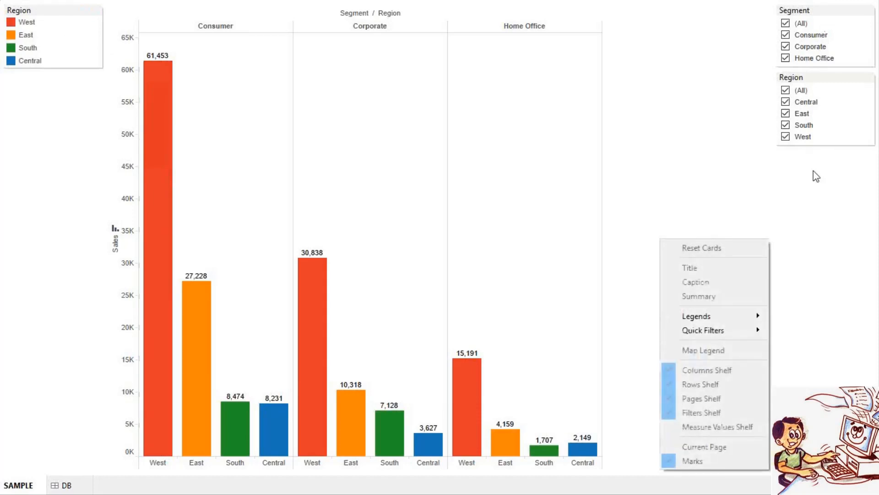
key(Escape)
key(Escape)
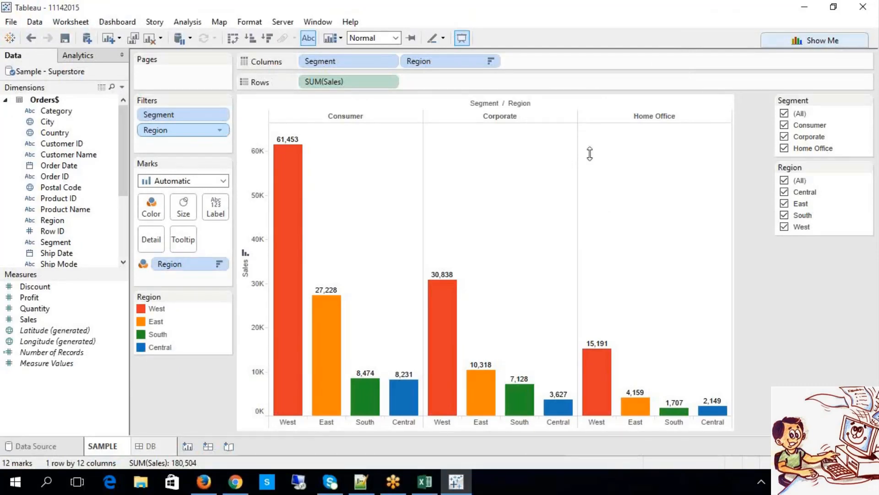
click(461, 38)
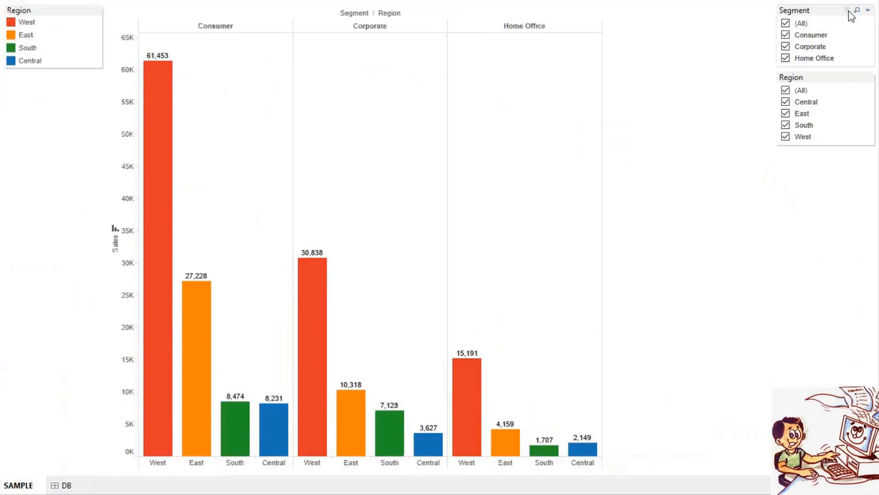
- Switch the worksheet's Segment filter to Exclude Values and exclude Consumer and Home Office
click(867, 10)
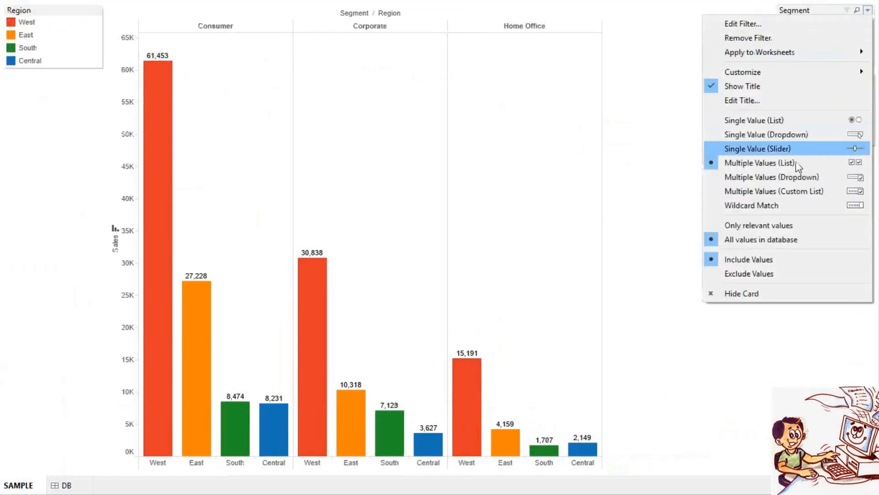
click(751, 274)
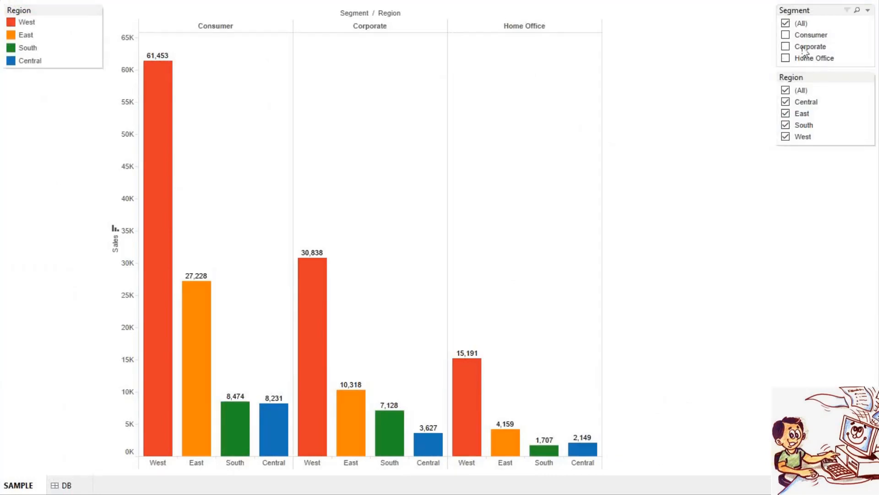
click(787, 36)
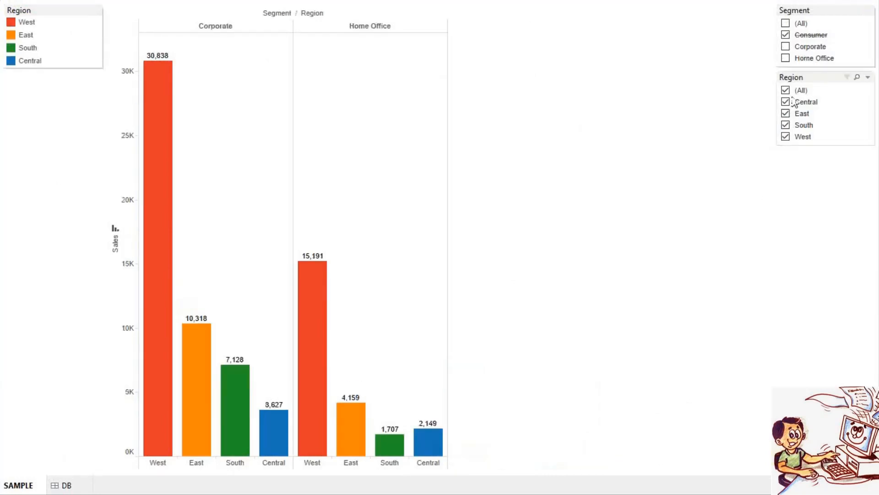
click(785, 59)
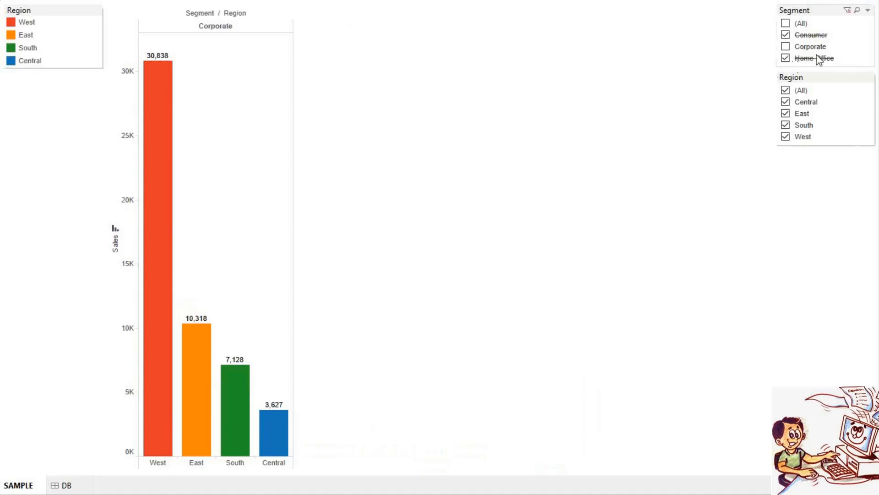
- Toggle the exclusion of Corporate on and off, and stop excluding Home Office in the Segment filter
click(786, 47)
click(785, 46)
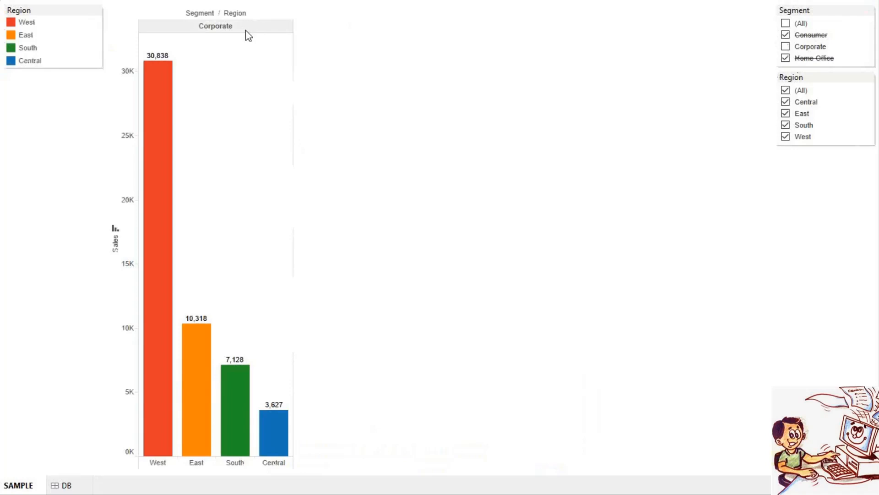
click(787, 60)
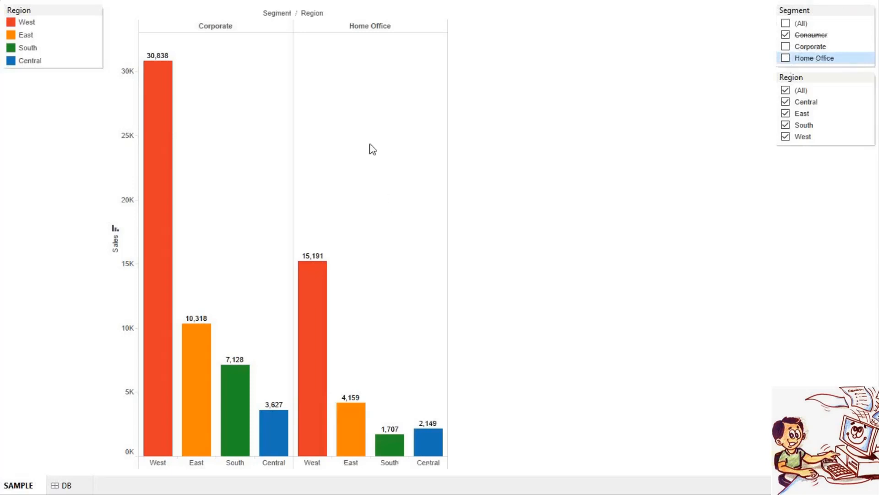
key(Escape)
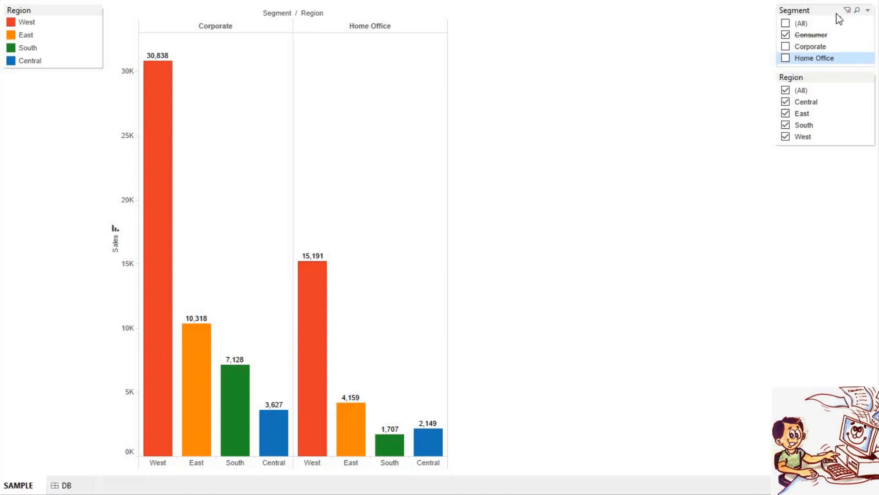
- Switch the Segment filter back to Include Values and include Corporate and Home Office as well
click(867, 11)
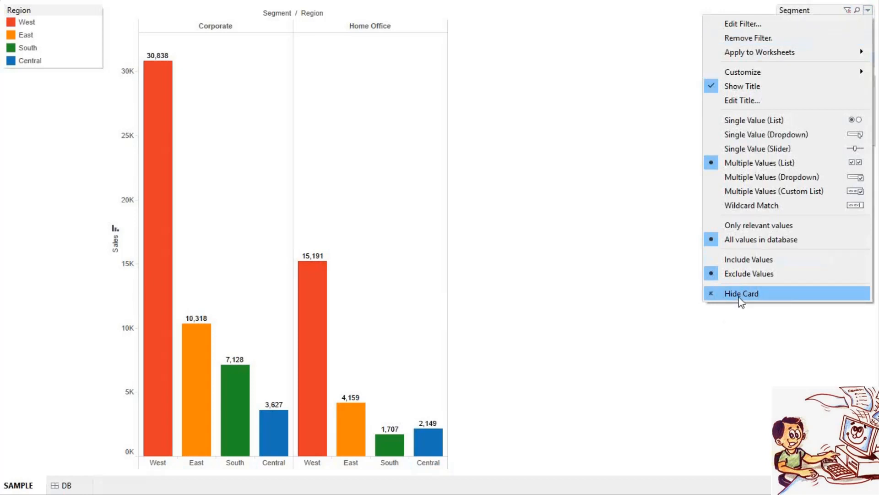
click(752, 262)
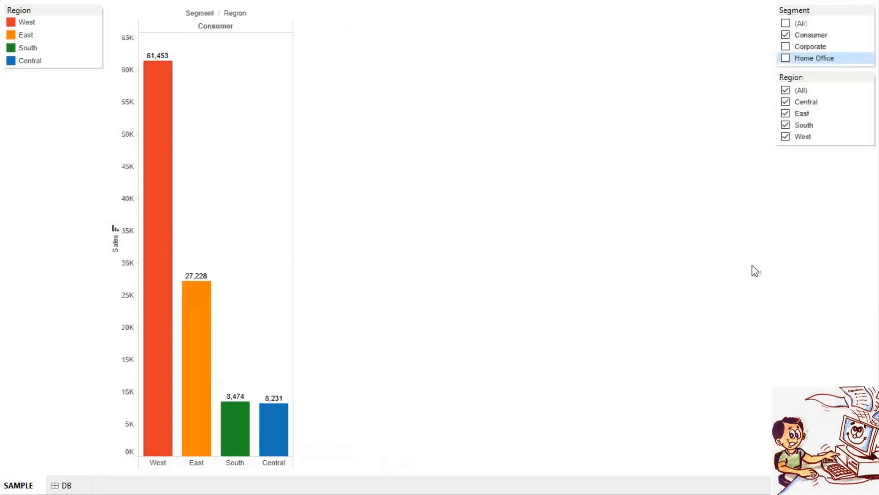
click(786, 46)
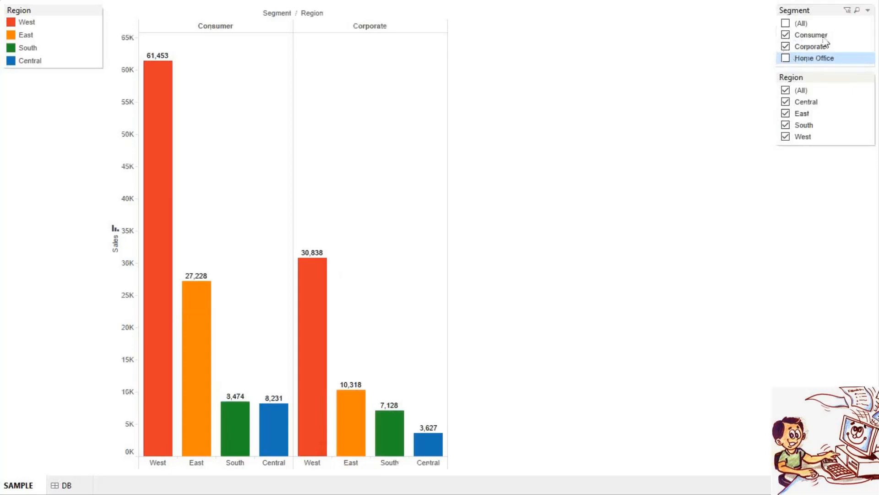
click(786, 58)
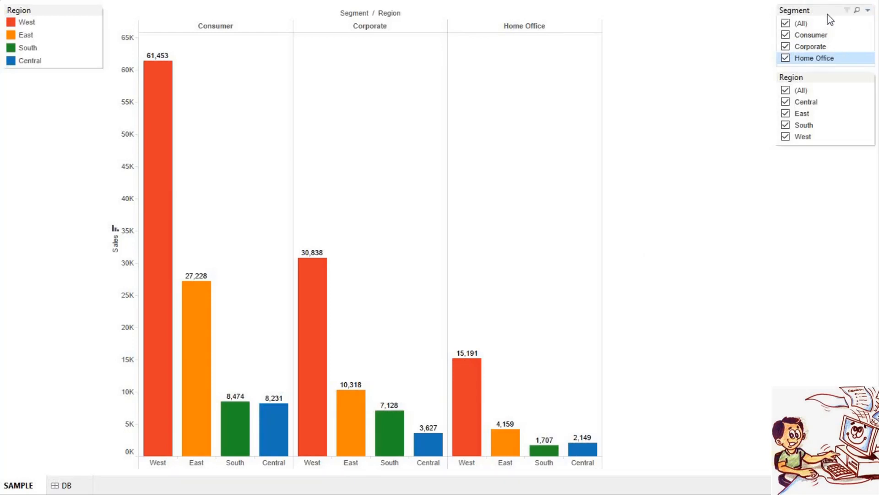
- Restrict the worksheet's Segment filter to only relevant values
click(867, 10)
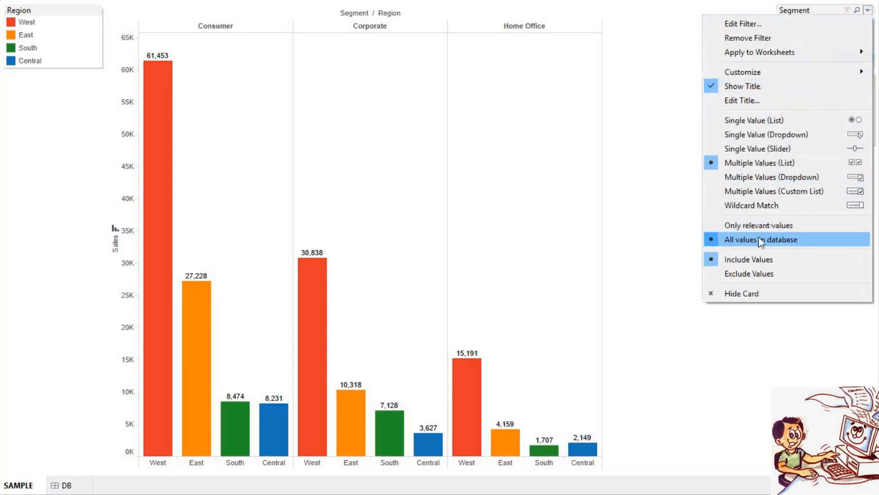
click(757, 226)
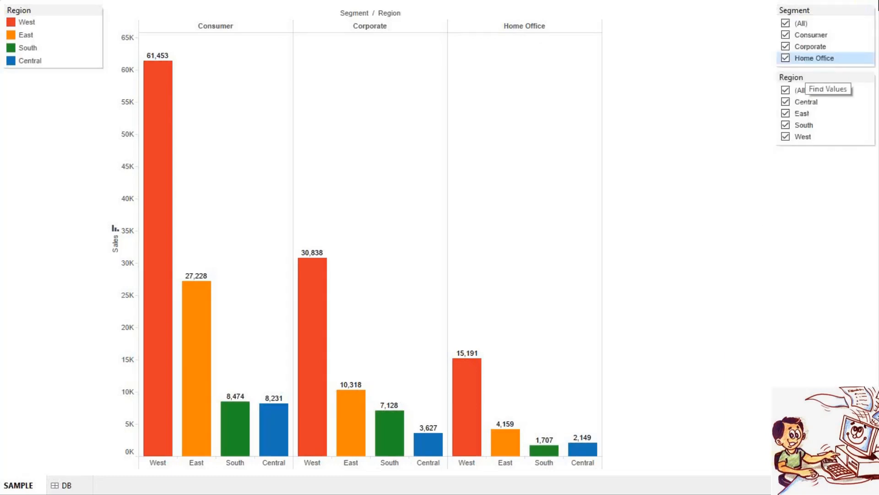
click(867, 10)
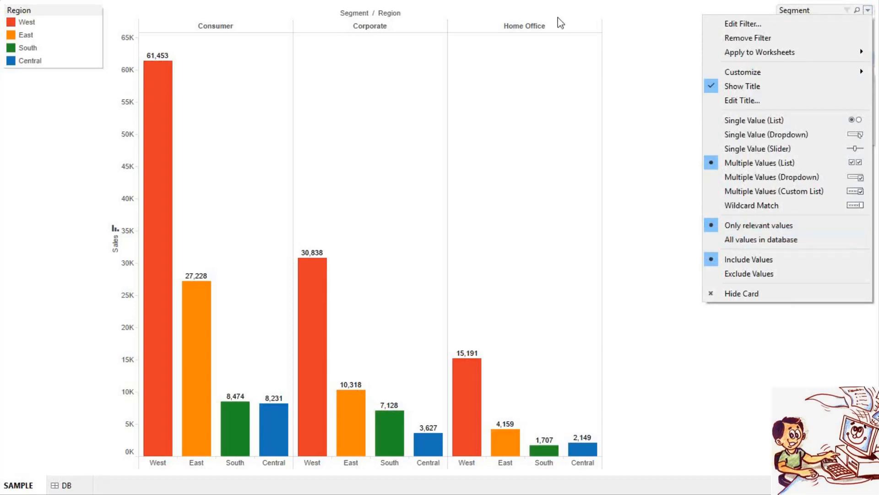
click(622, 22)
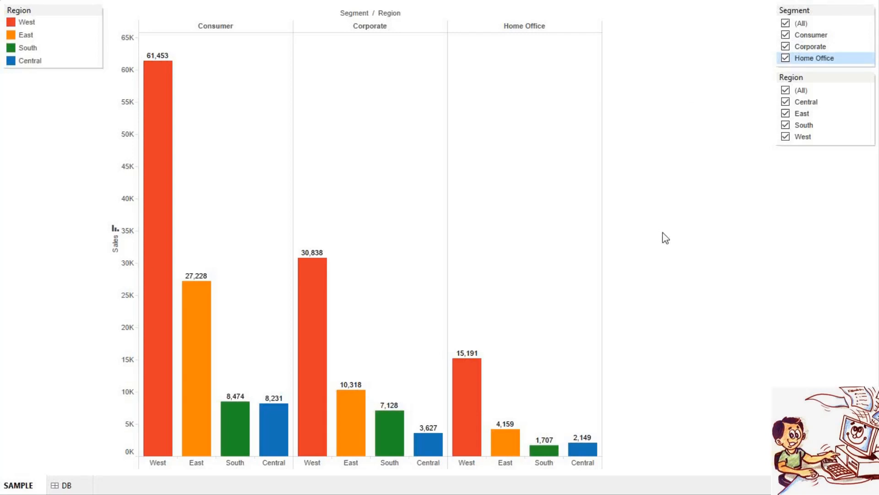
key(XF86AudioLowerVolume)
key(XF86AudioLowerVolume)
key(XF86AudioLowerVolume)
key(XF86AudioLowerVolume)
key(XF86AudioLowerVolume)
key(XF86AudioLowerVolume)
- Leave presentation mode, switch to the TABLEAU workbook in Excel and highlight "Cascading filters" in the Quick Filters notes
key(Escape)
click(430, 489)
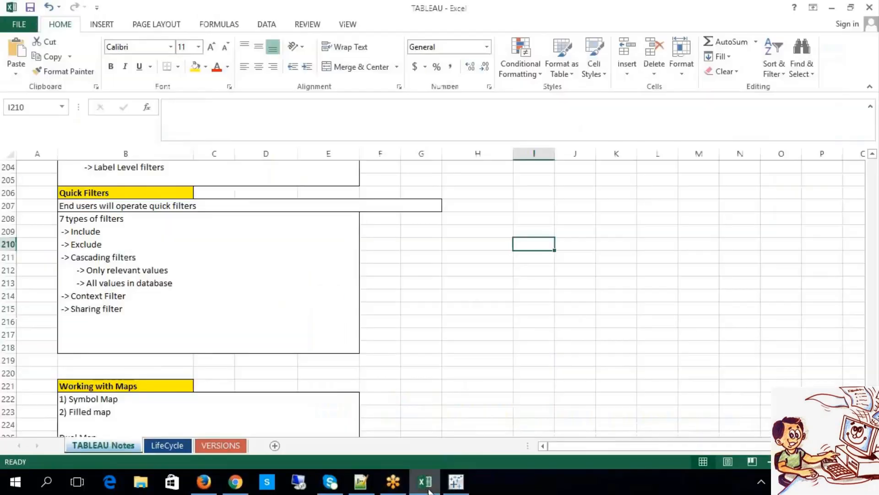
click(167, 301)
double_click(153, 255)
drag(60, 270, 81, 272)
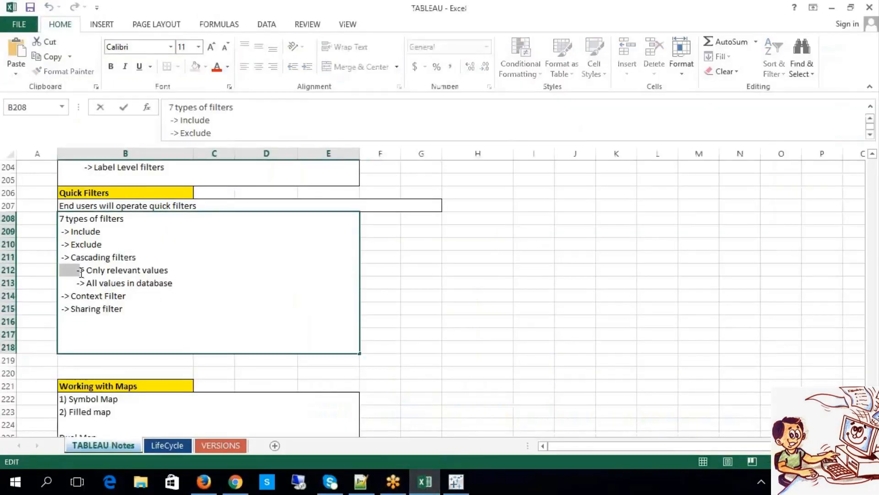
click(72, 259)
key(shift+End)
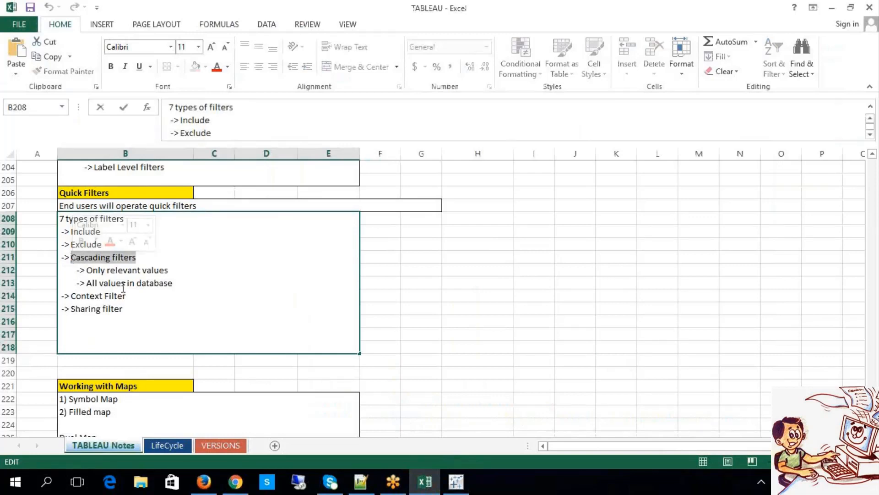
click(150, 260)
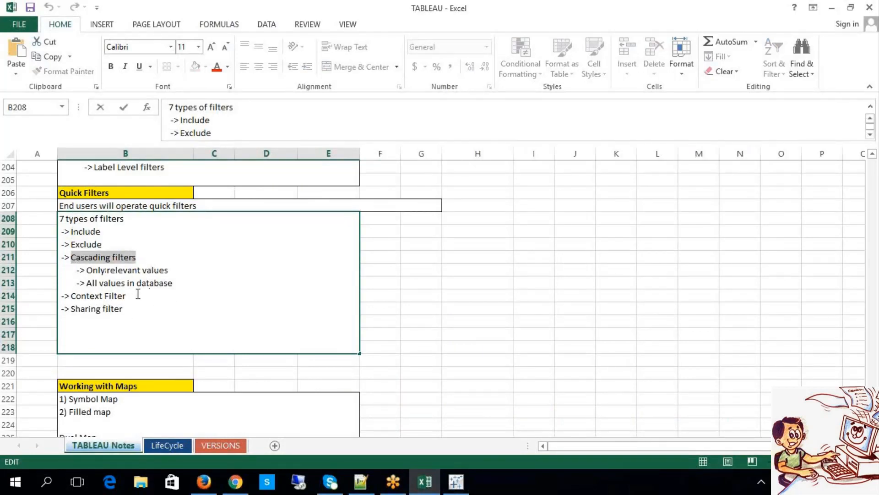
- Highlight "Context Filter" and "Sharing filter" in the Quick Filters notes, leaving the cell's text unedited
drag(125, 295, 74, 293)
drag(123, 308, 74, 314)
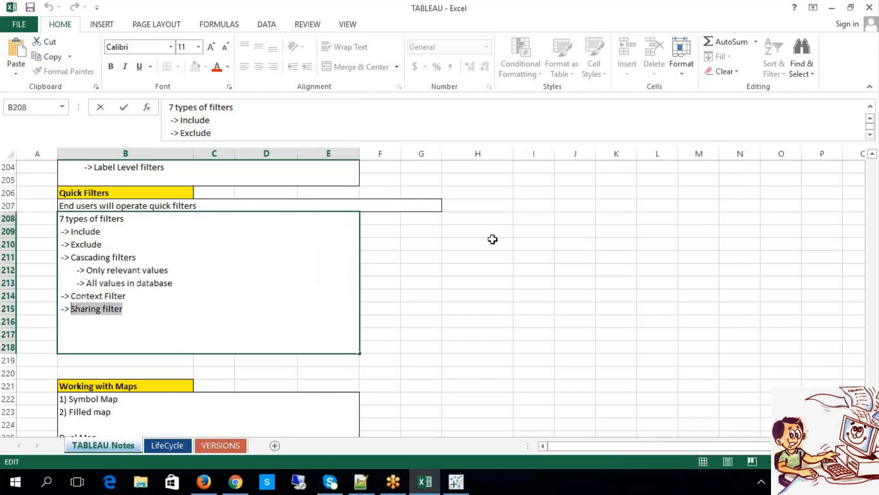
click(491, 254)
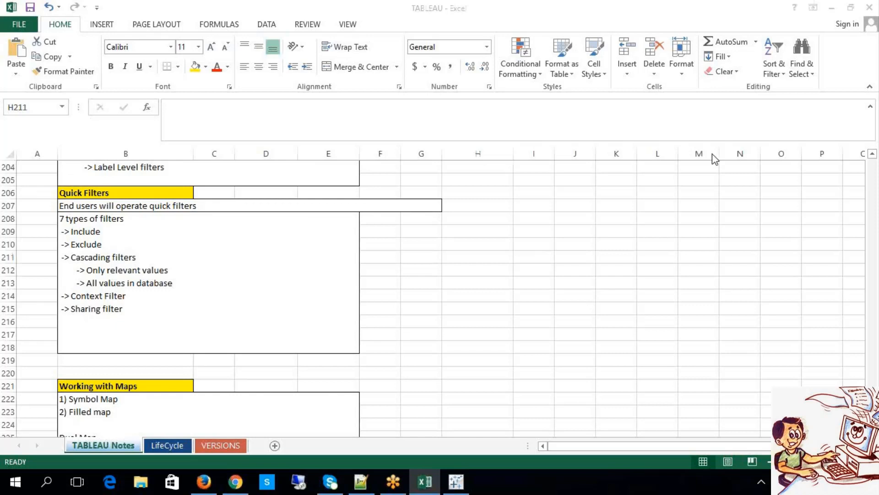
- Review the "Cascading filters" entry in the Quick Filters notes by highlighting it repeatedly without editing the cell
click(145, 257)
double_click(152, 261)
drag(152, 261, 71, 257)
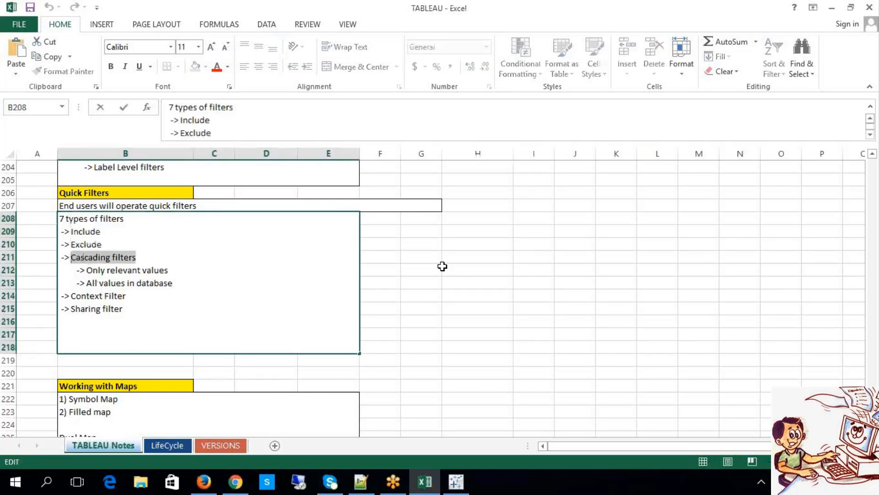
click(442, 270)
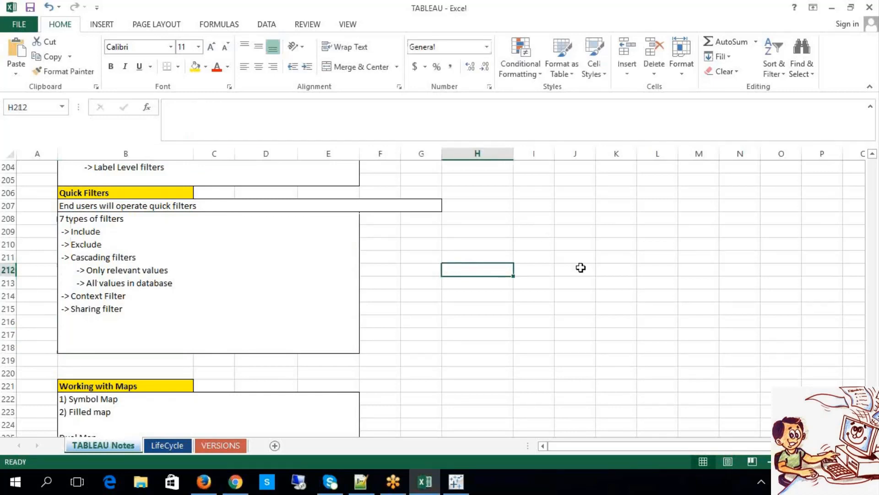
click(711, 157)
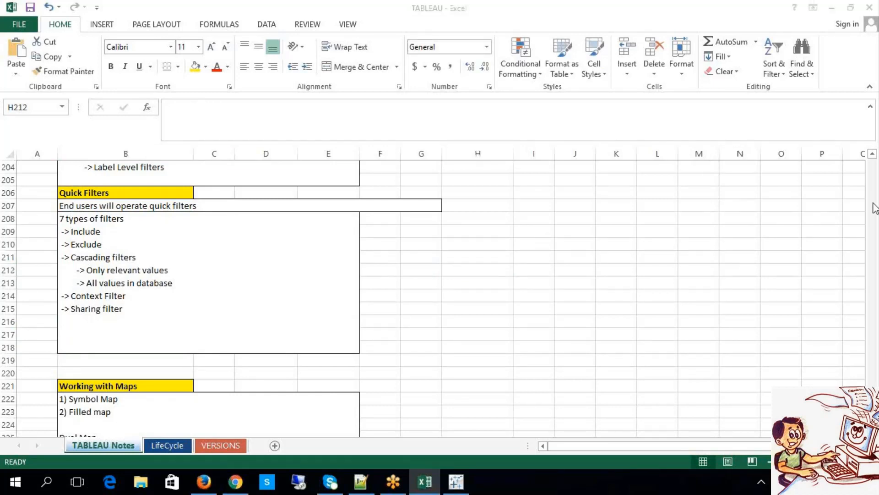
click(132, 260)
double_click(132, 260)
drag(137, 257, 72, 261)
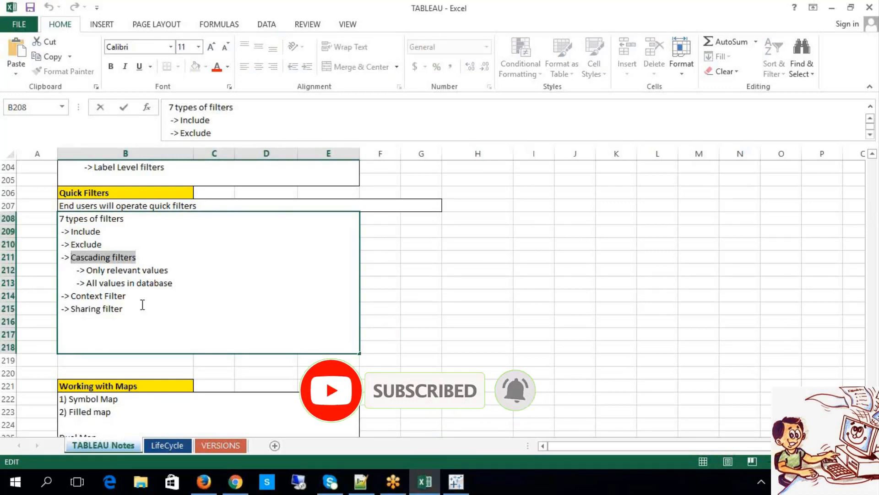
drag(149, 257, 73, 257)
click(554, 230)
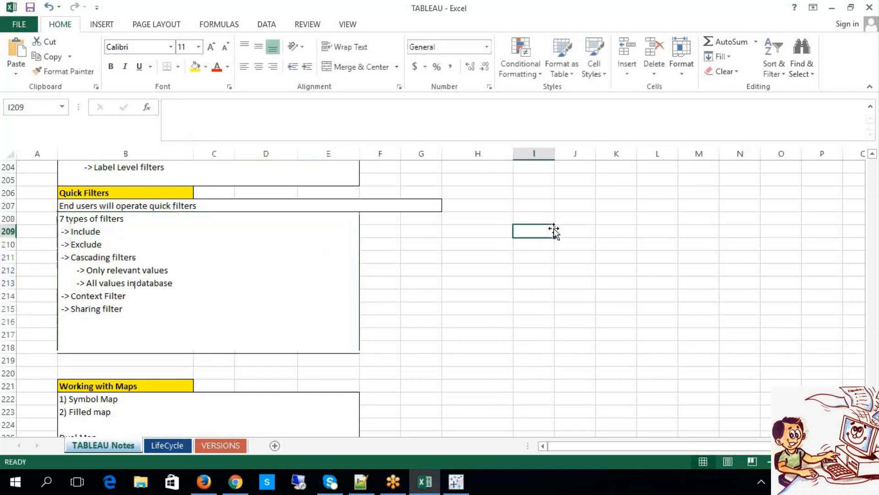